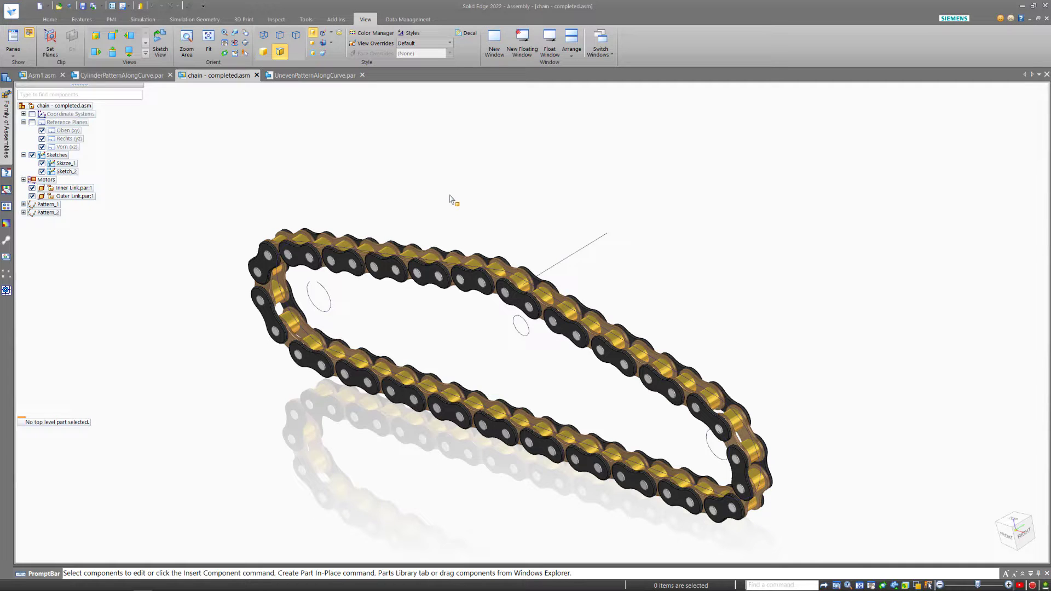
# Bring up the Home ribbon commands while viewing the finished chain assembly.
pyautogui.click(51, 20)
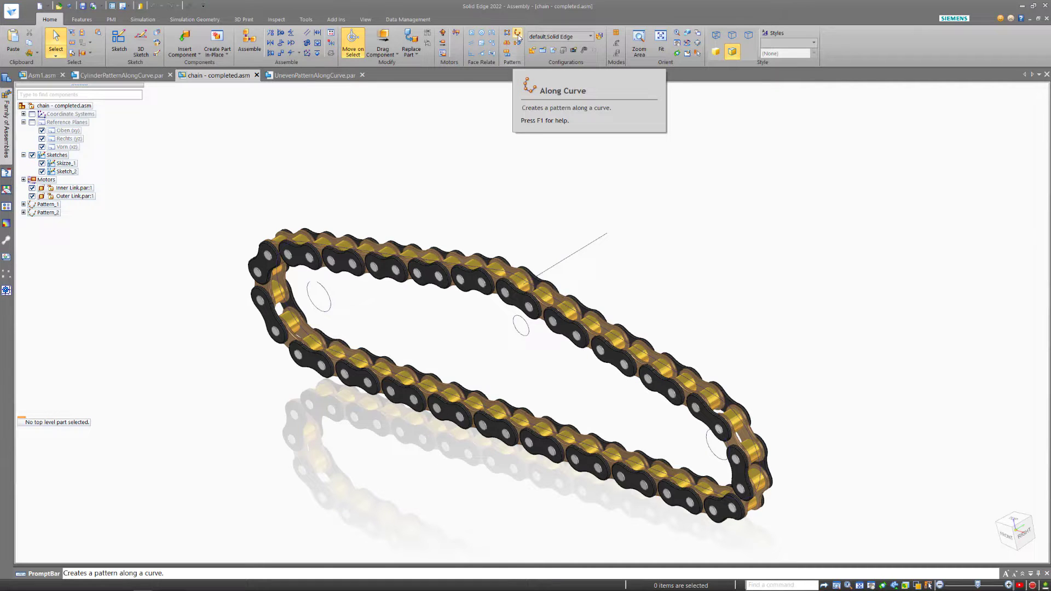
pyautogui.click(53, 205)
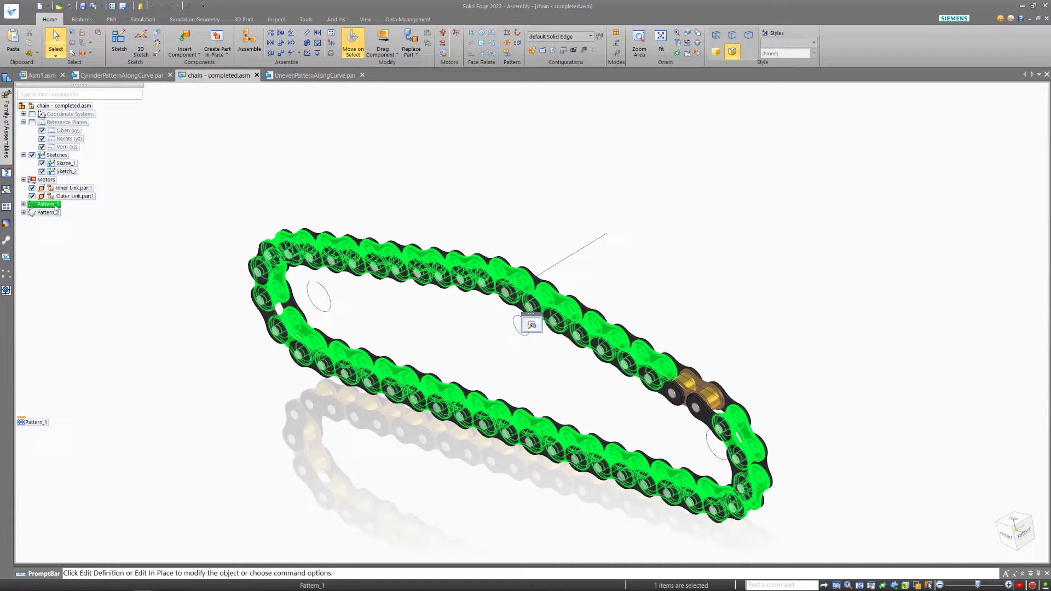
pyautogui.click(48, 215)
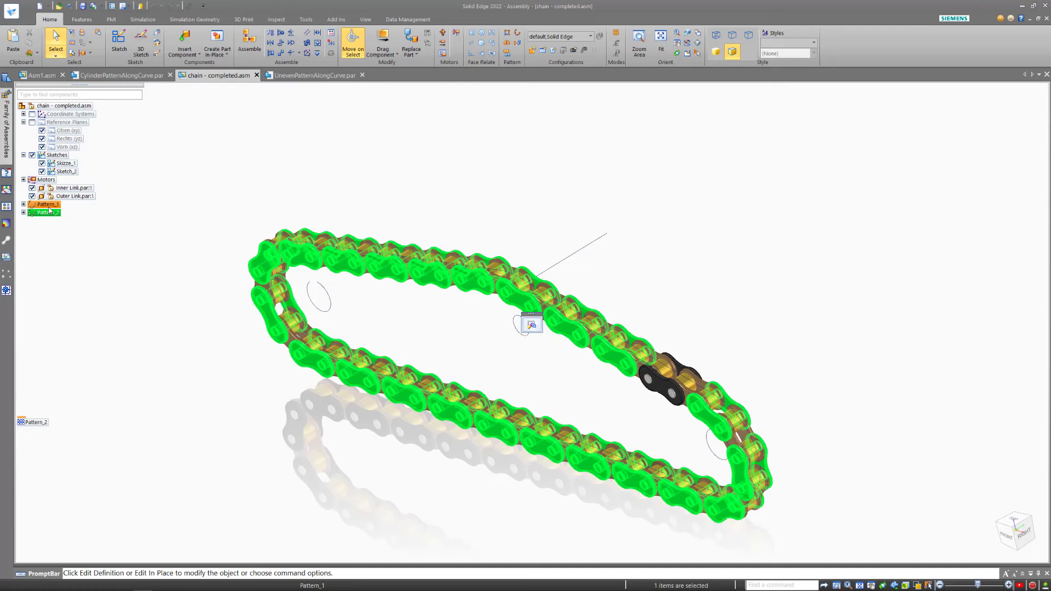
pyautogui.click(48, 204)
pyautogui.click(63, 189)
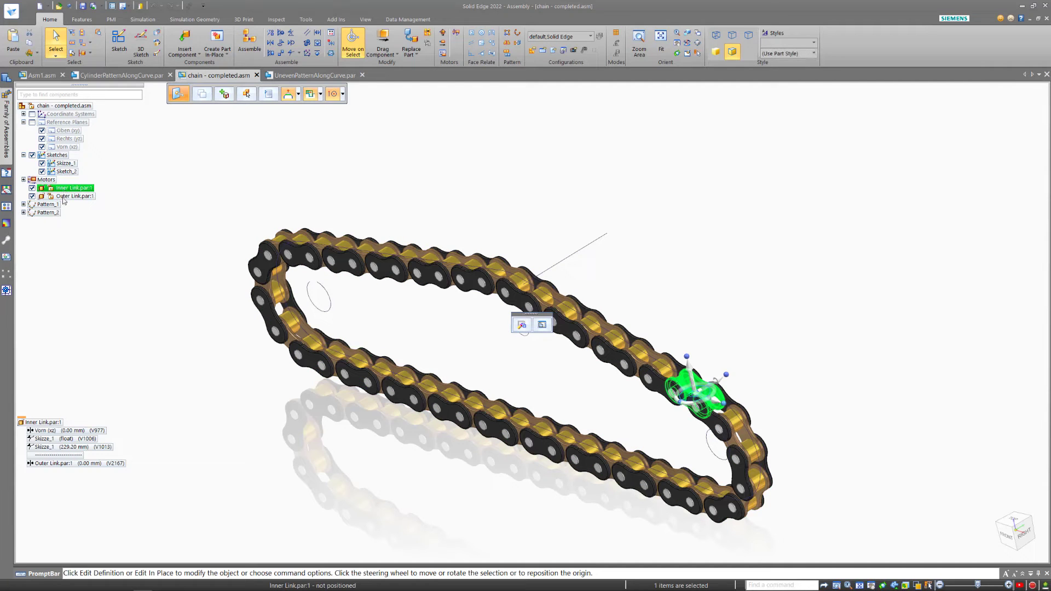
pyautogui.click(63, 198)
pyautogui.click(46, 205)
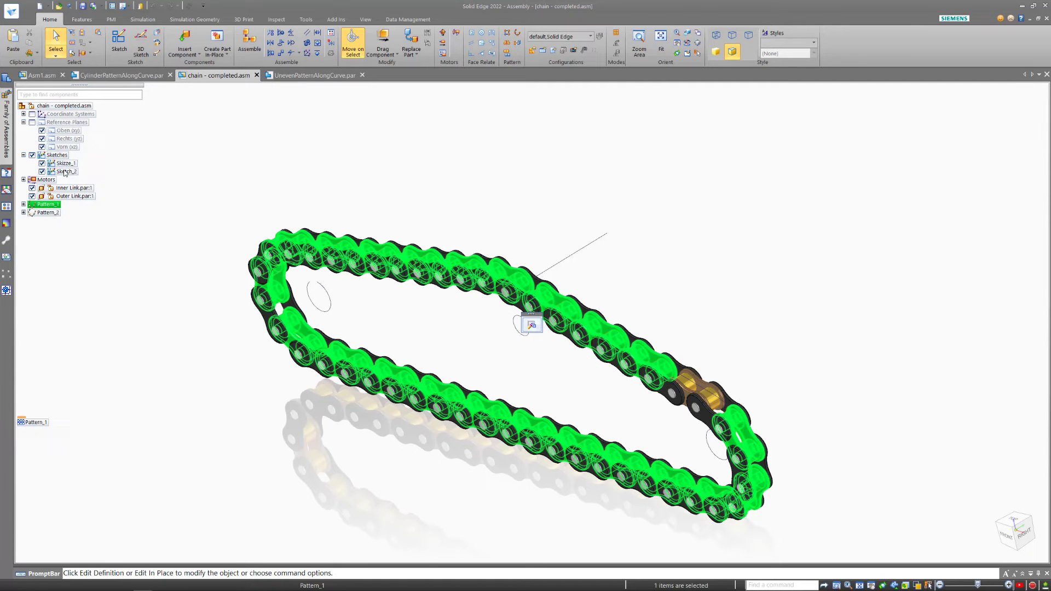
pyautogui.click(531, 325)
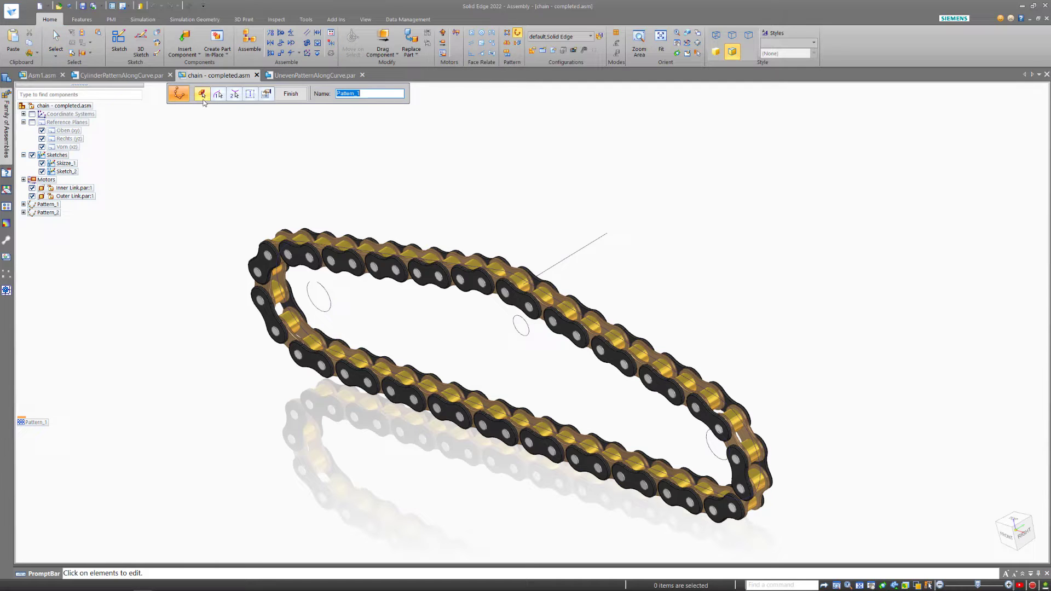
pyautogui.click(202, 94)
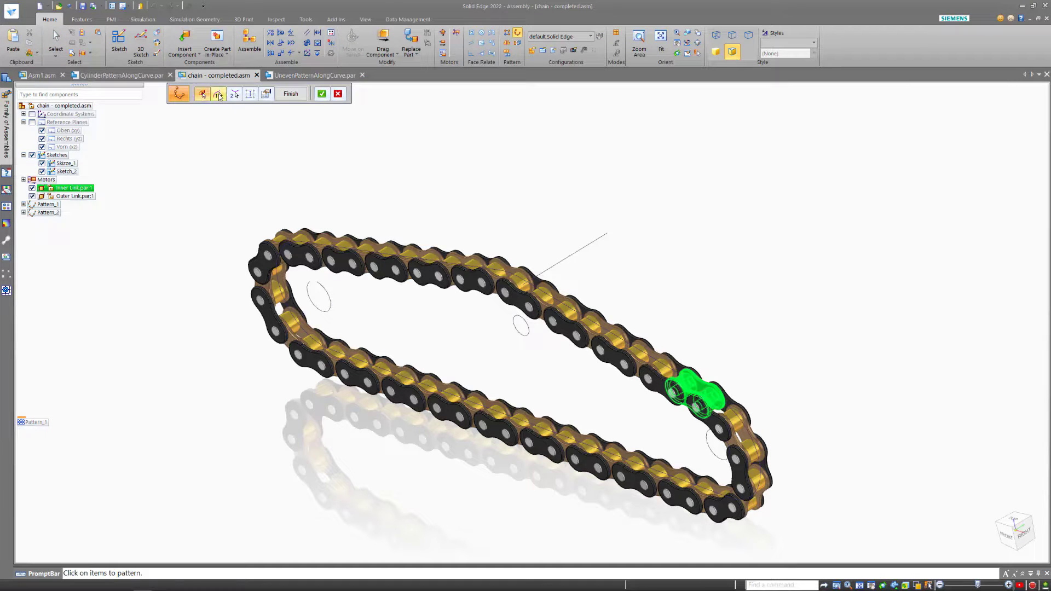
pyautogui.click(218, 94)
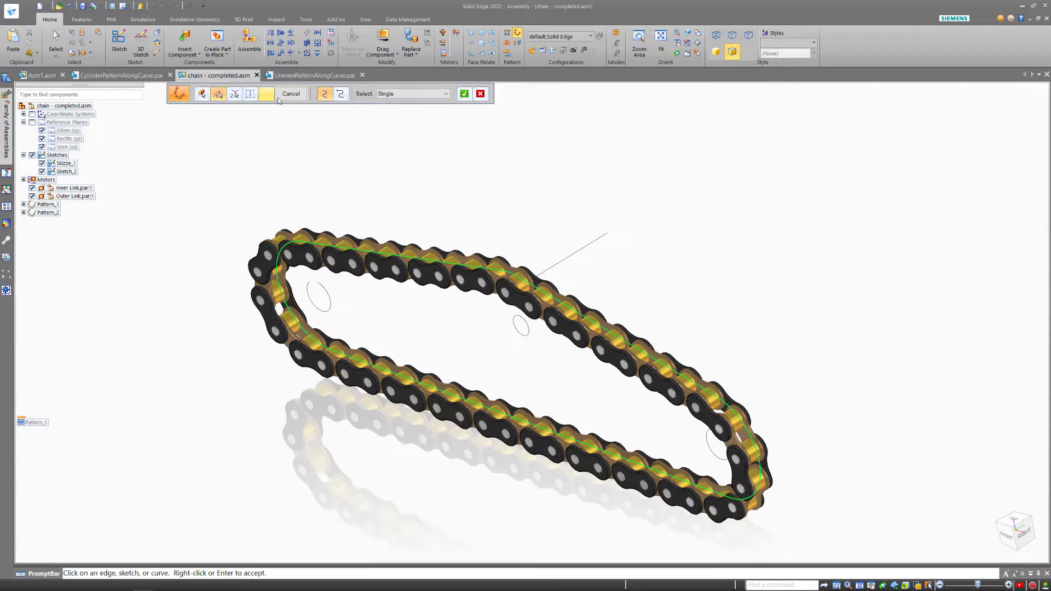
pyautogui.click(342, 98)
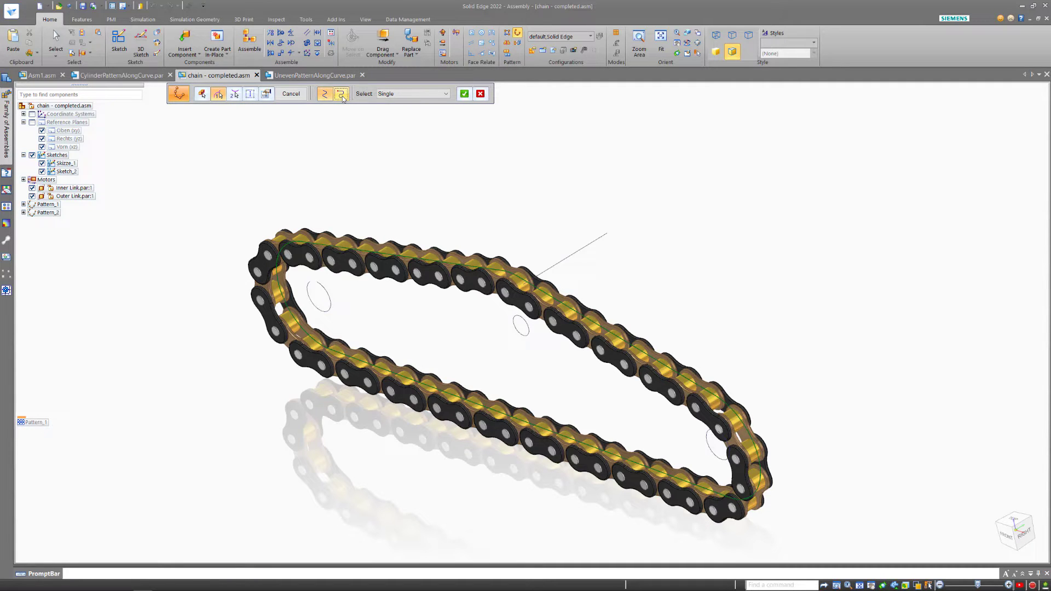
pyautogui.click(264, 98)
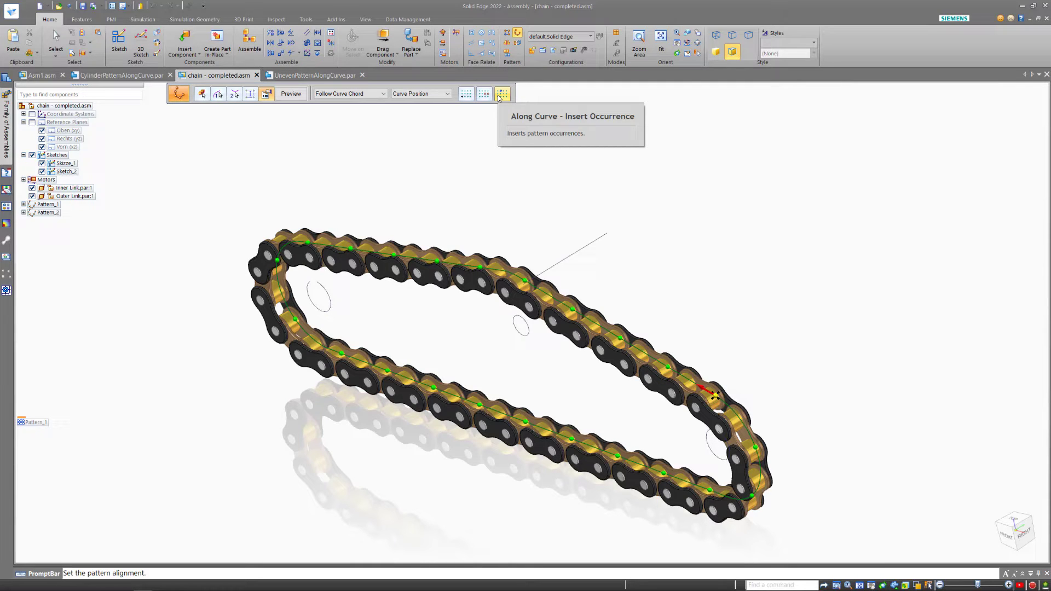
pyautogui.rightClick(250, 144)
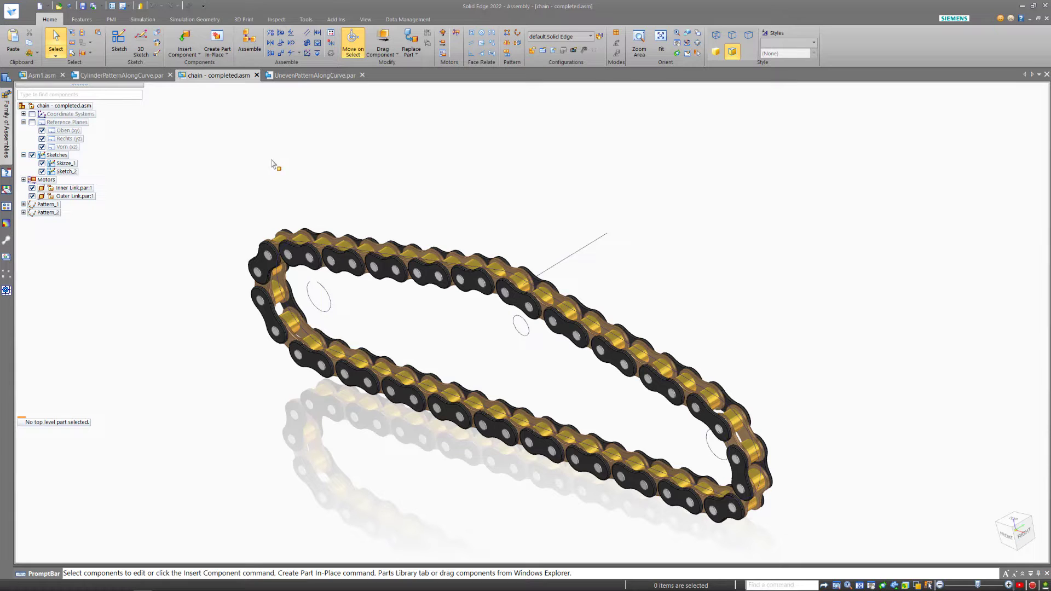
# Pattern both chain links plus Pattern_1 and Pattern_2 along the straight sketch line.
pyautogui.click(520, 36)
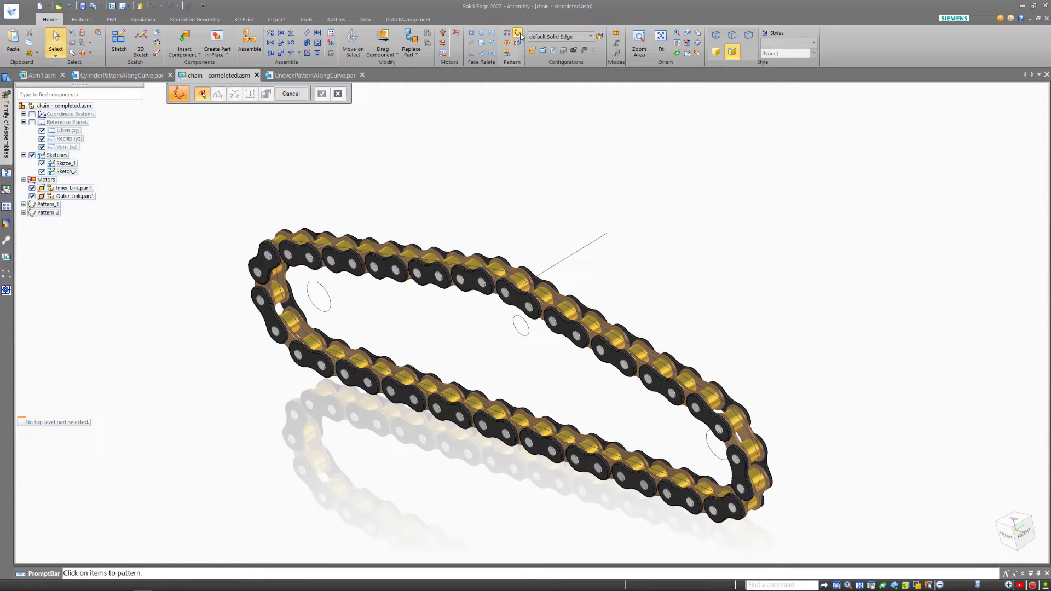
pyautogui.click(54, 188)
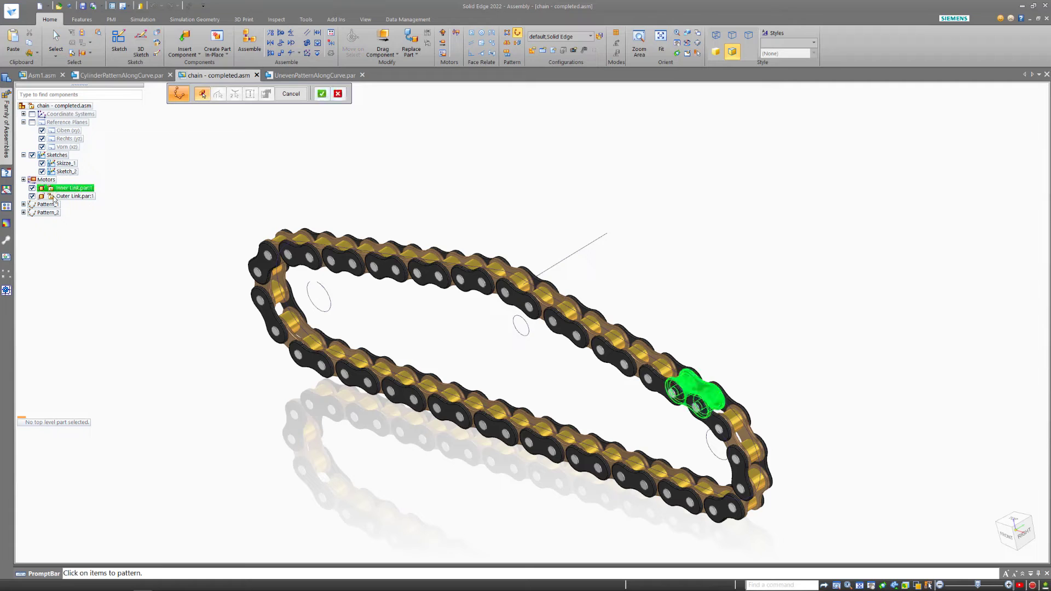
pyautogui.click(54, 204)
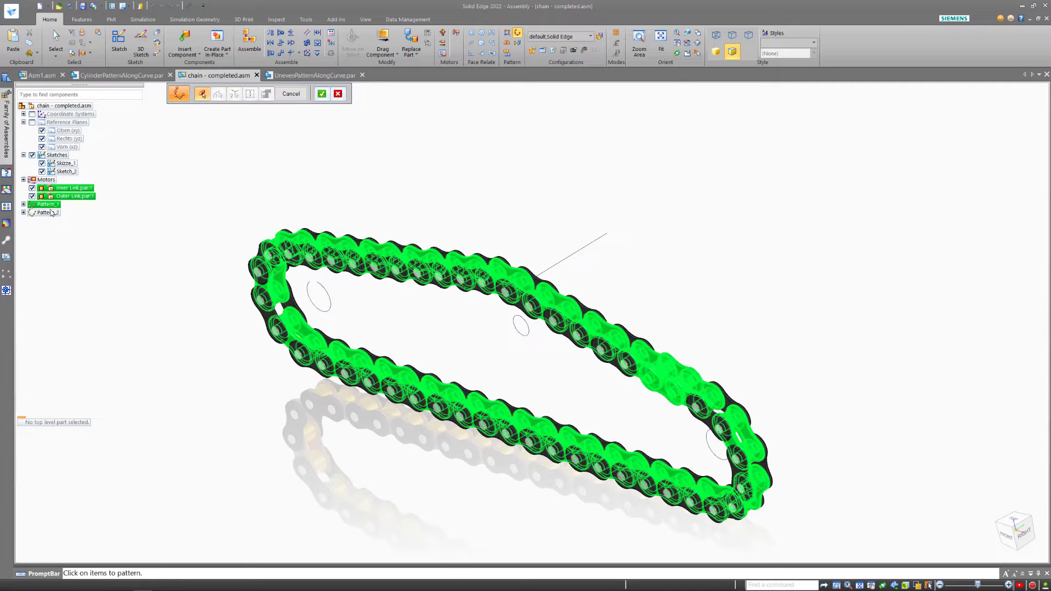
pyautogui.rightClick(182, 186)
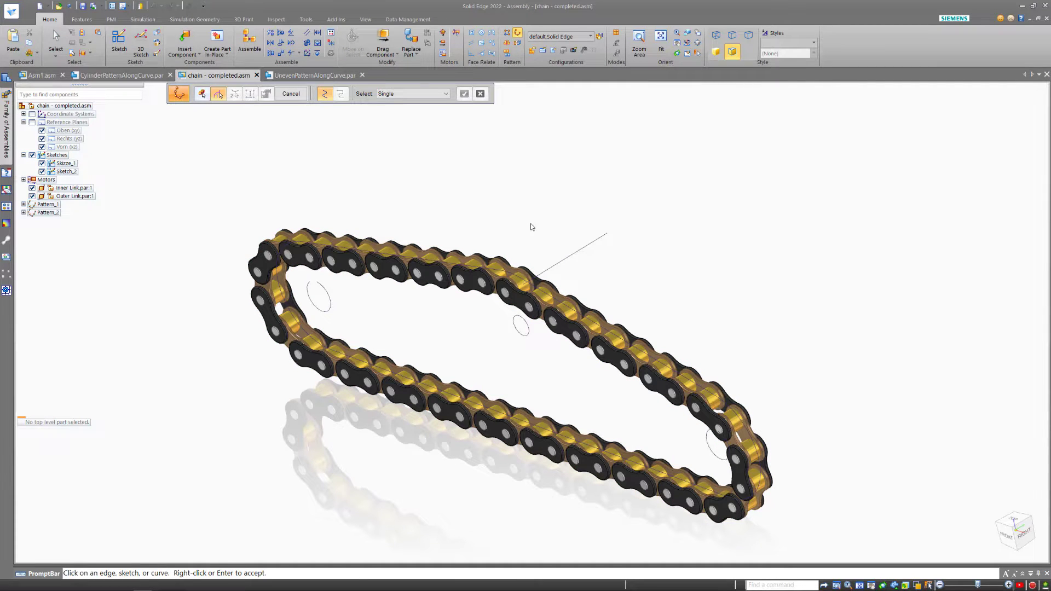
pyautogui.moveTo(531, 226); pyautogui.dragTo(555, 294, button='middle')
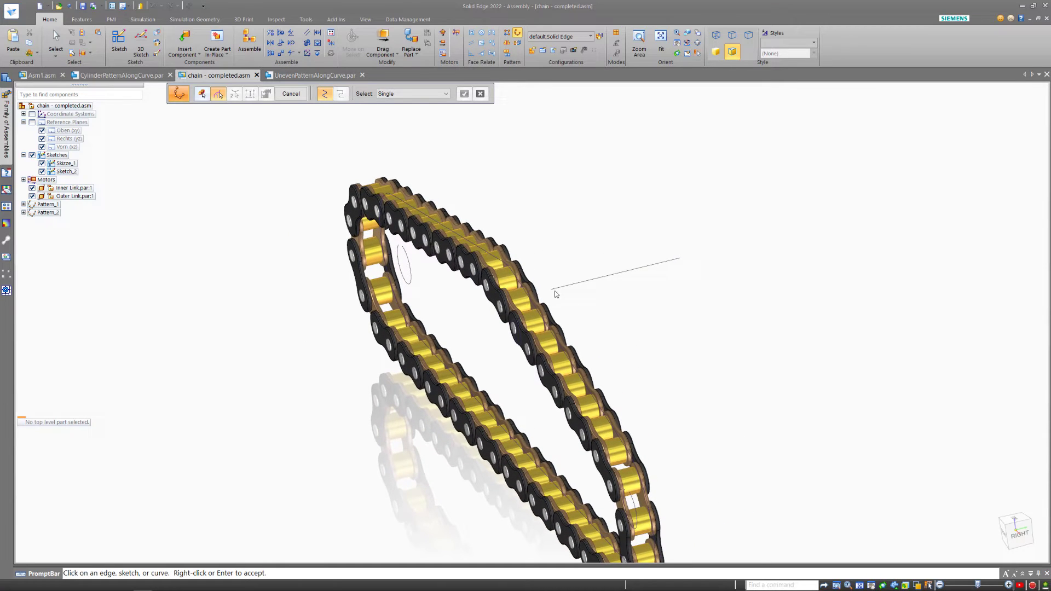
pyautogui.click(558, 290)
pyautogui.rightClick(559, 267)
pyautogui.click(551, 290)
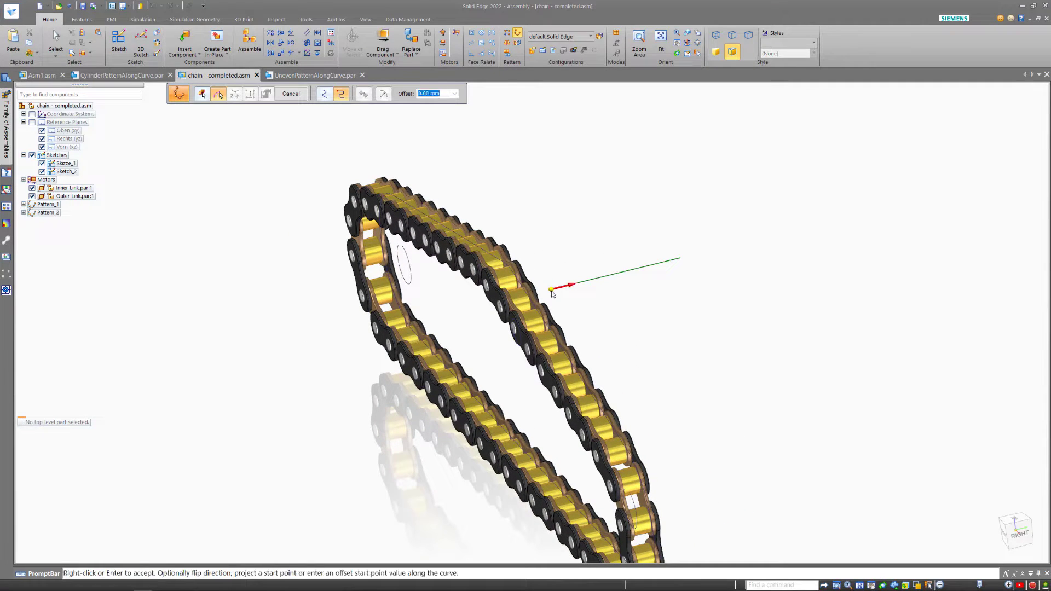
pyautogui.rightClick(573, 265)
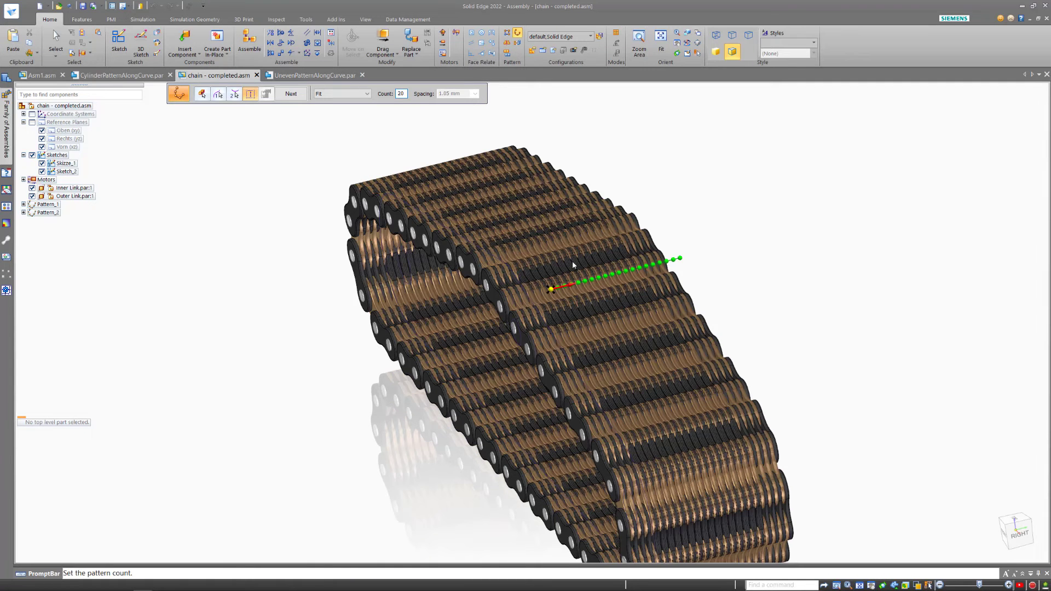
# Set the occurrence count to 2, preview, and finish Pattern_3.
pyautogui.doubleClick(402, 93)
pyautogui.write('2')
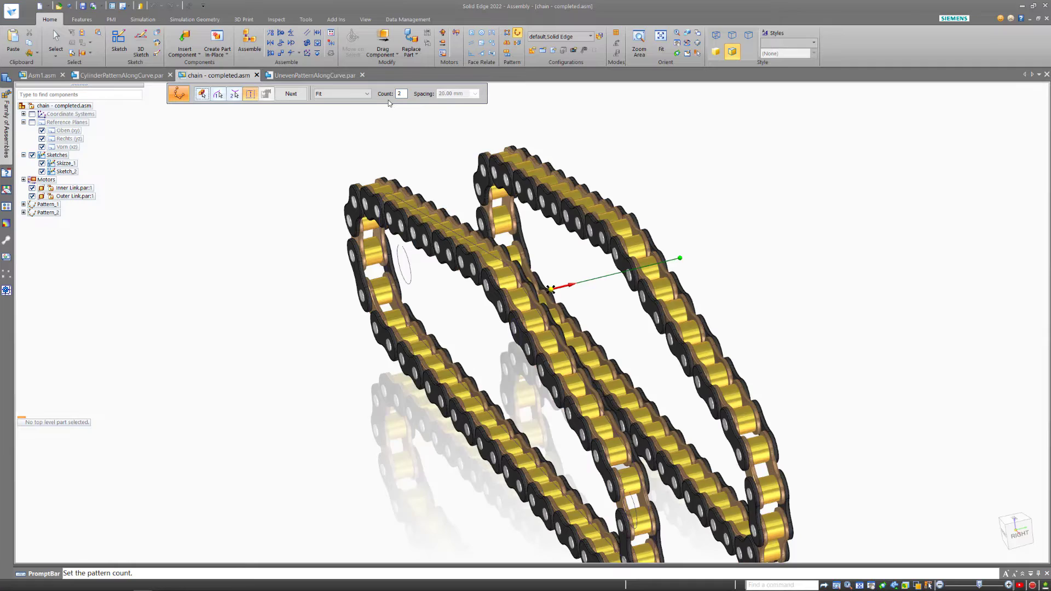
pyautogui.hotkey('ctrl', 'i')
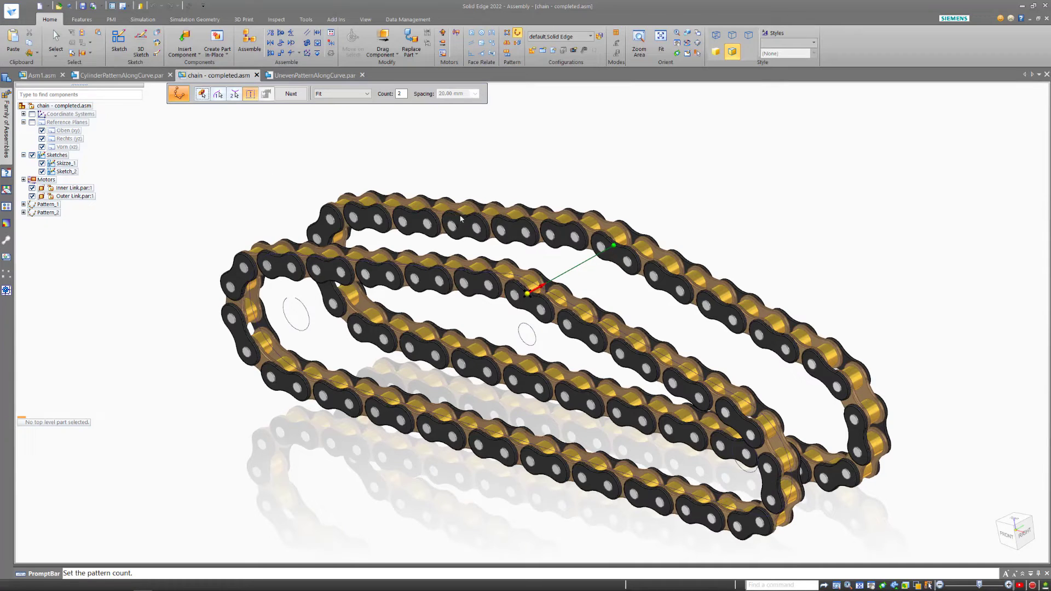
pyautogui.click(293, 96)
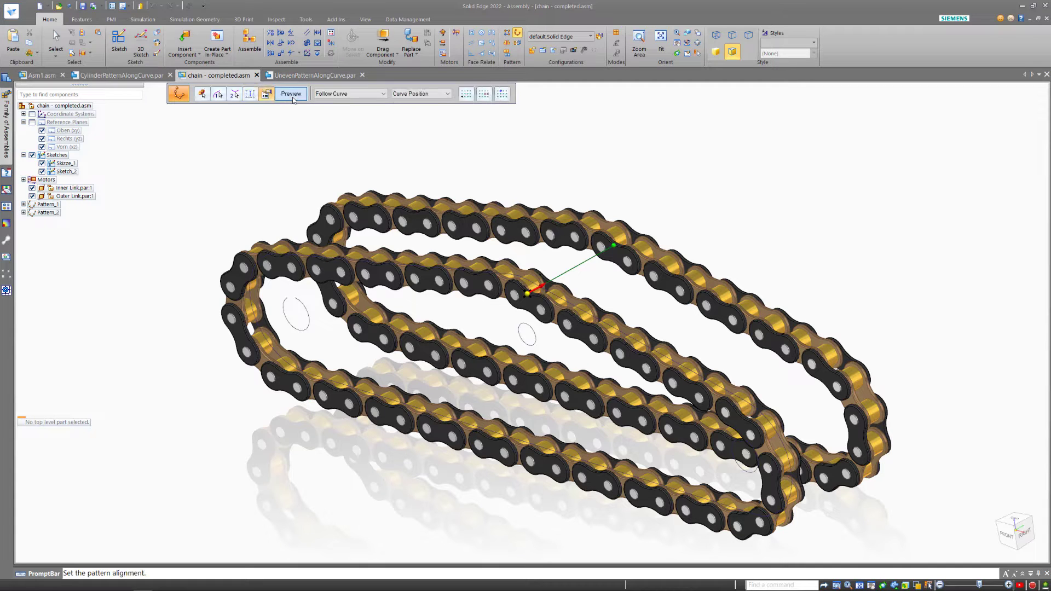
pyautogui.click(294, 96)
pyautogui.click(293, 100)
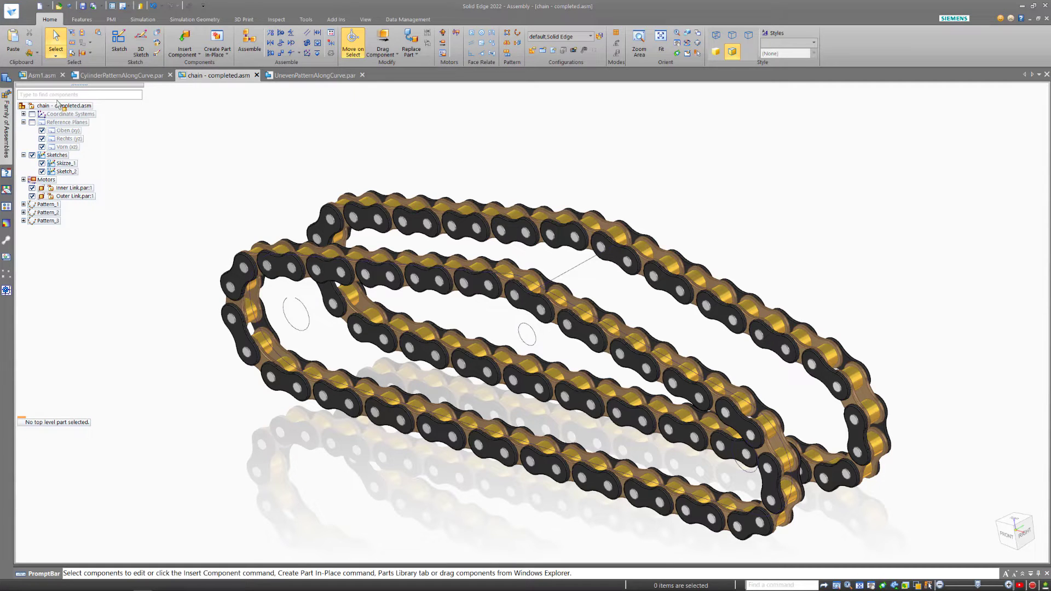
# Switch to the Asm1 assembly holding the caster and round plate.
pyautogui.click(41, 75)
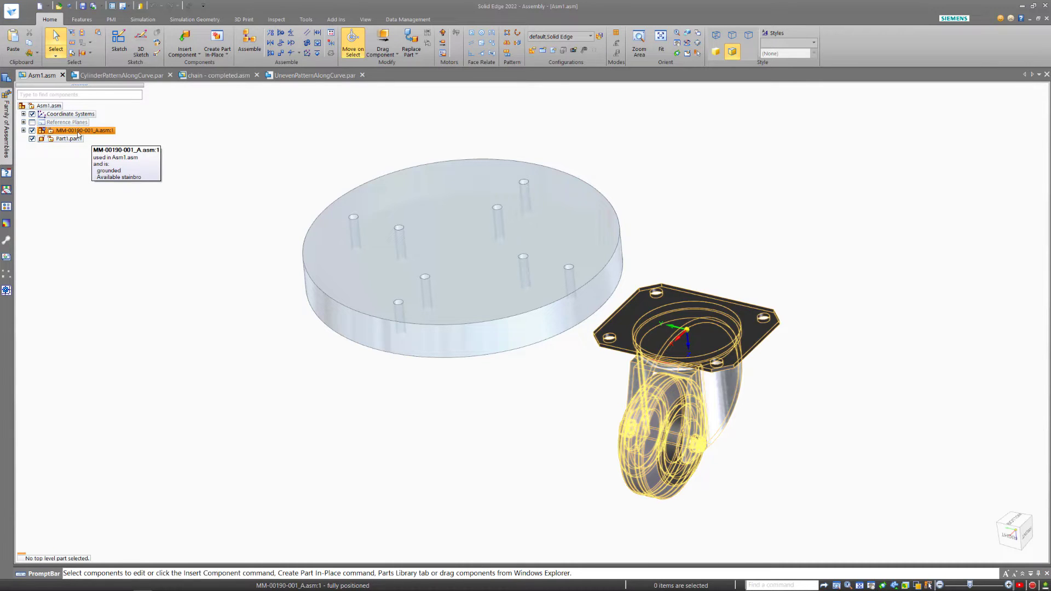
# Pattern the caster along the disc's top edge, starting at its projected origin.
pyautogui.click(470, 95)
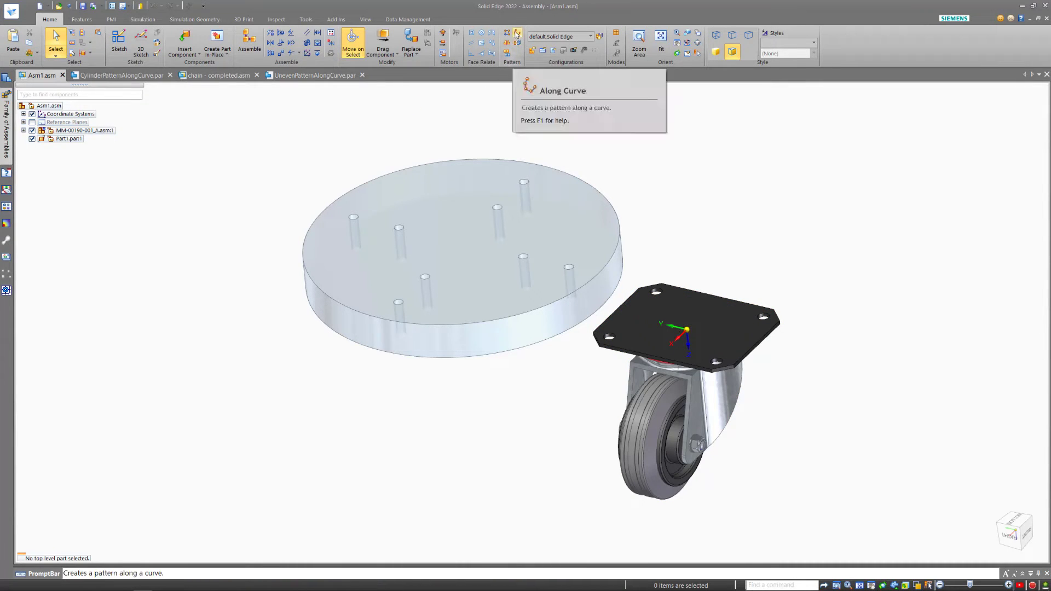
pyautogui.click(516, 33)
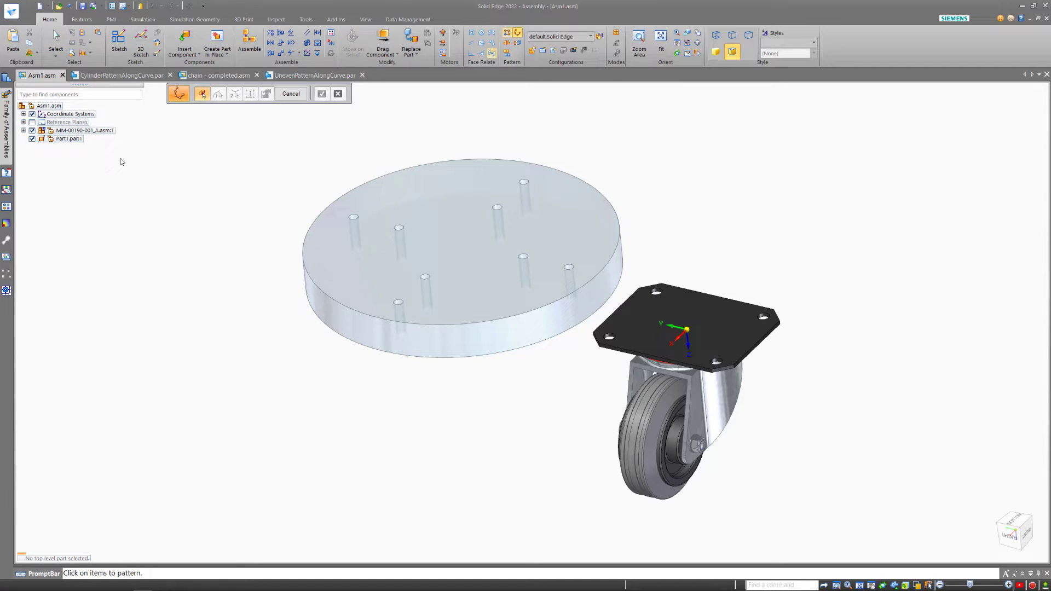
pyautogui.click(73, 131)
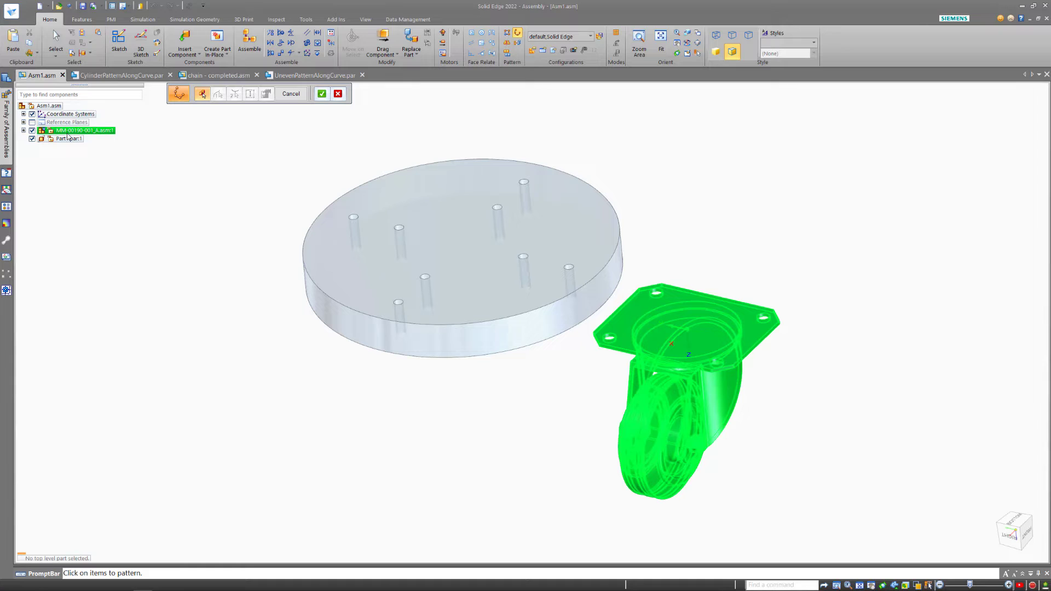
pyautogui.click(322, 93)
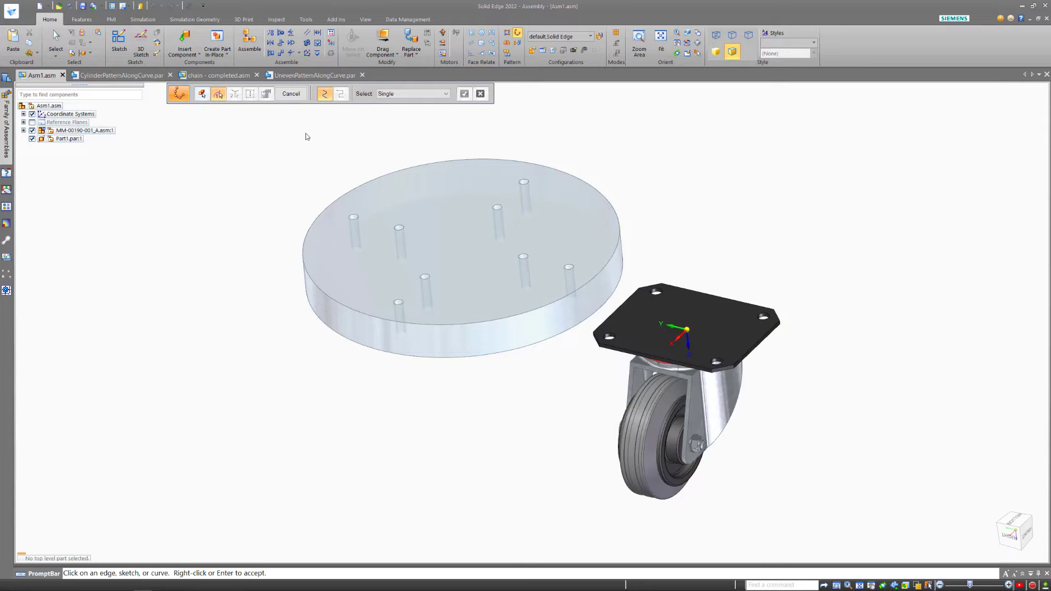
pyautogui.click(596, 278)
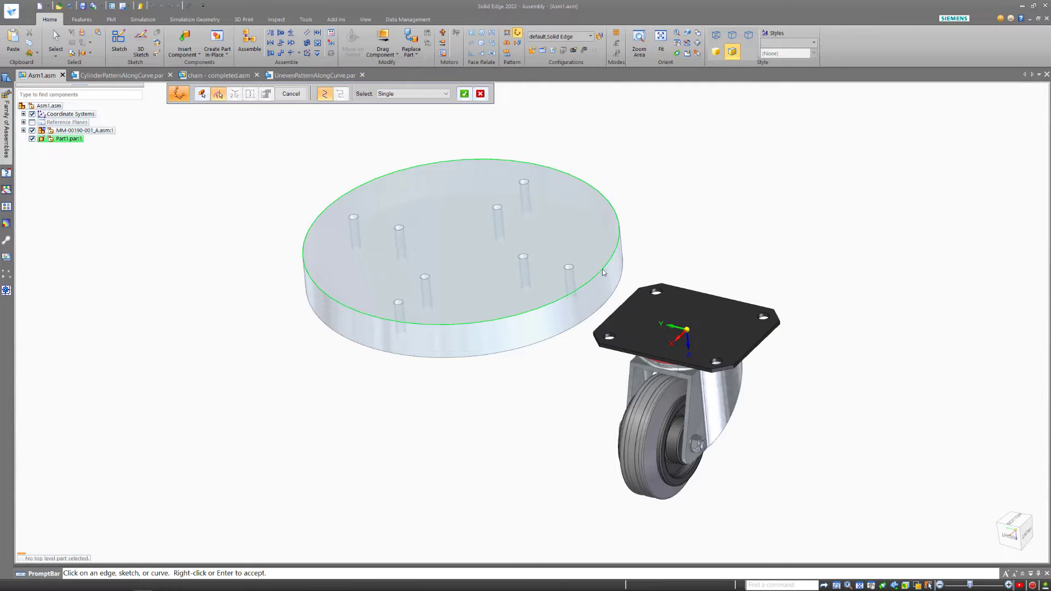
pyautogui.rightClick(675, 241)
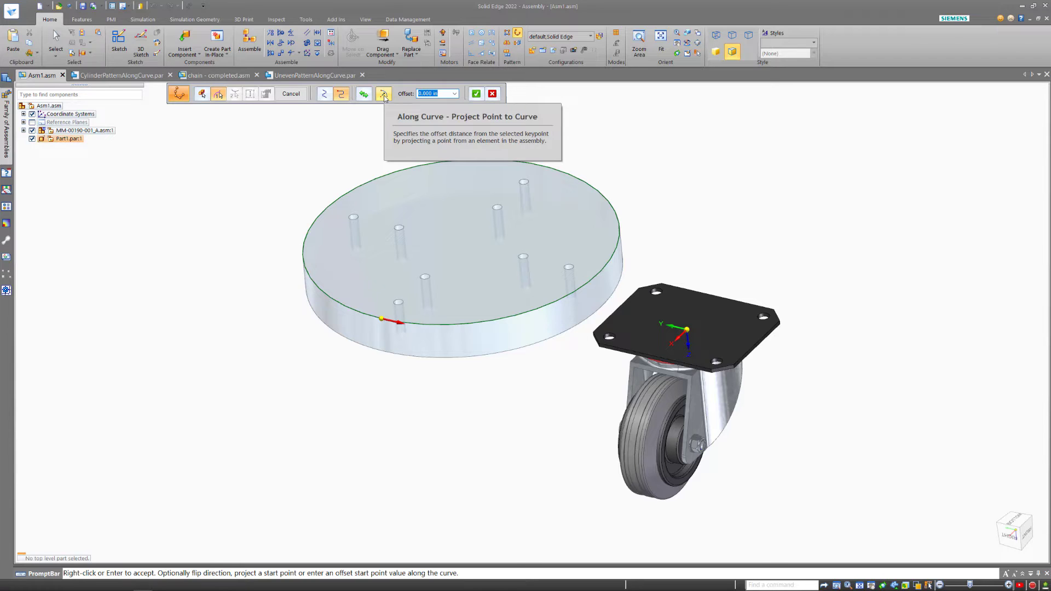
pyautogui.click(383, 96)
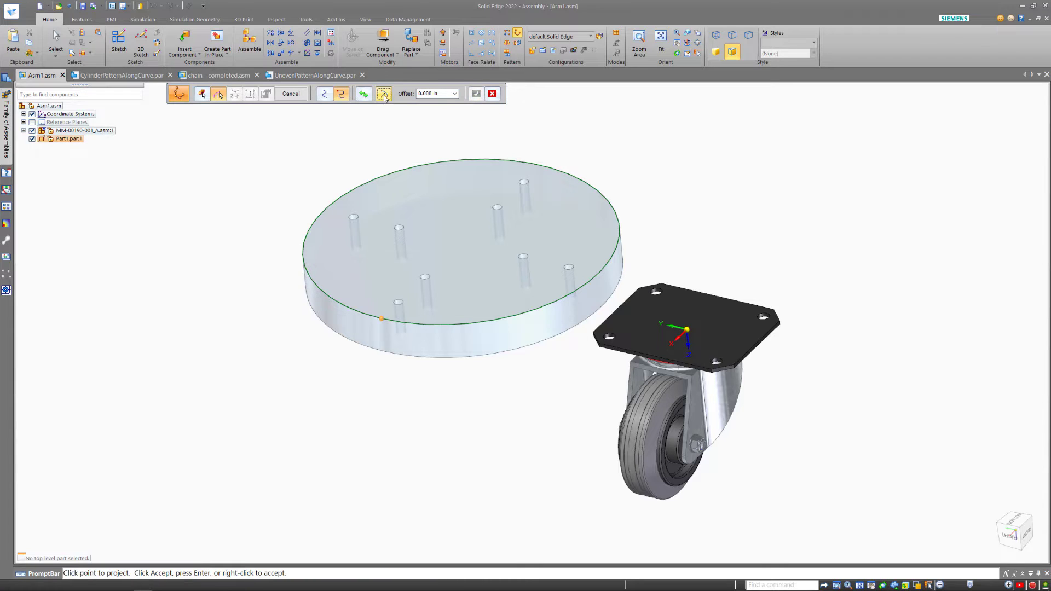
pyautogui.click(689, 332)
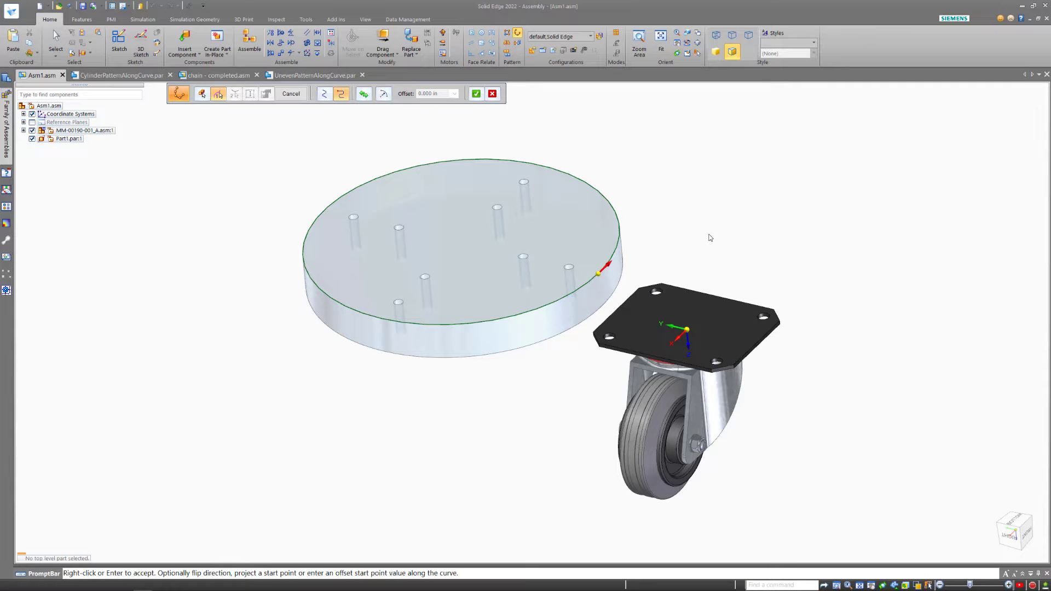
pyautogui.moveTo(709, 237); pyautogui.dragTo(709, 238, button='middle')
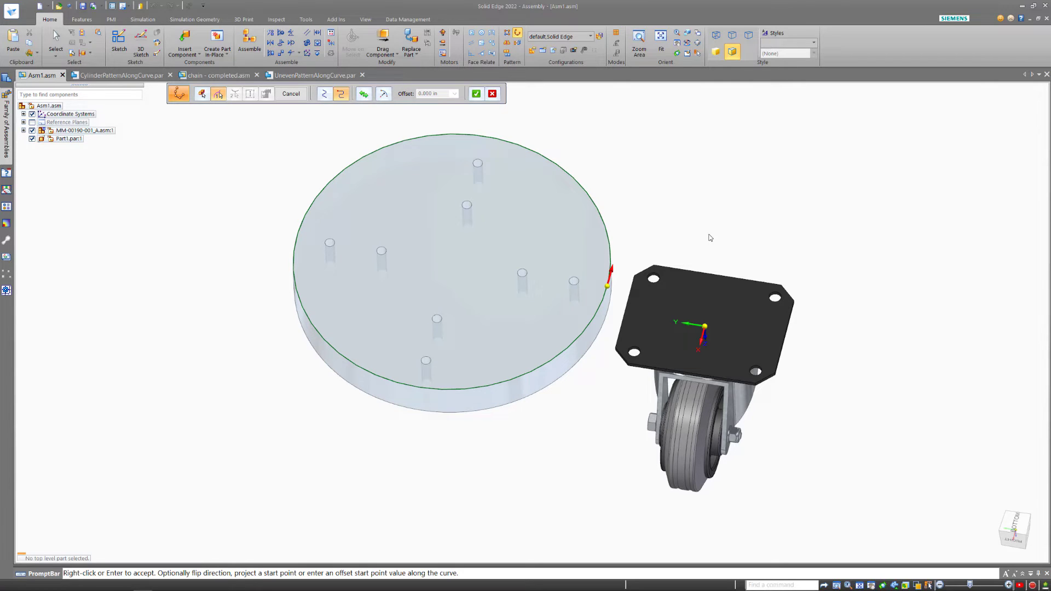
pyautogui.rightClick(598, 122)
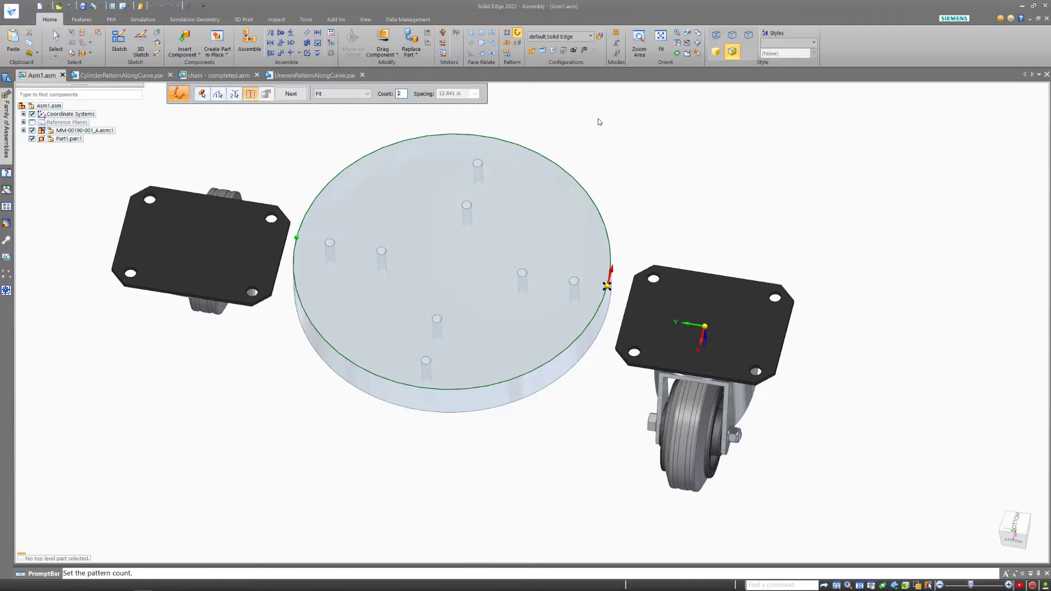
# Set the count to 4 with Simple alignment and generate Pattern_1.
pyautogui.doubleClick(396, 96)
pyautogui.write('4')
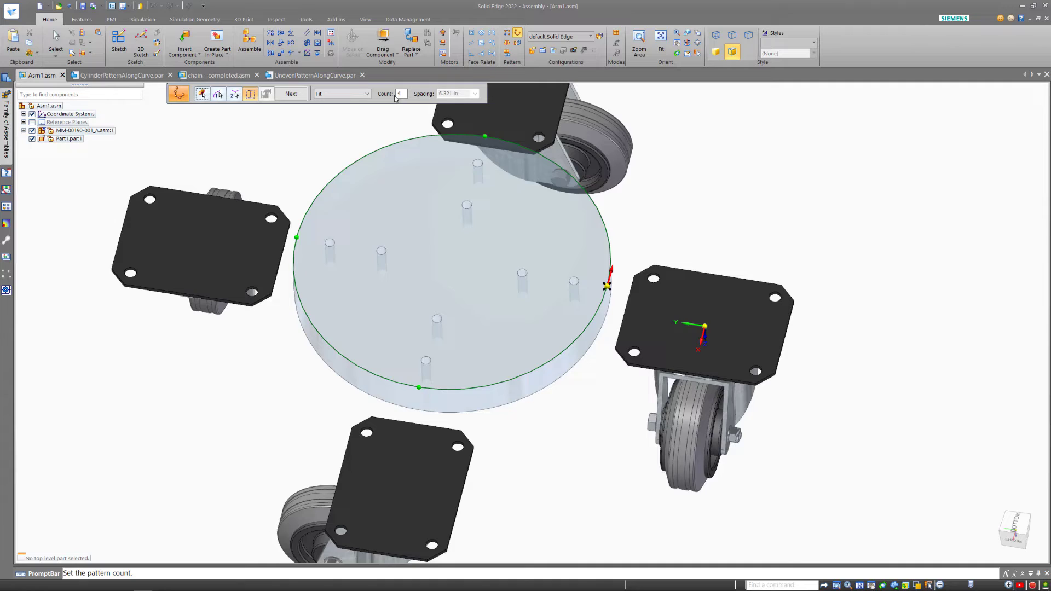
pyautogui.hotkey('ctrl', 'i')
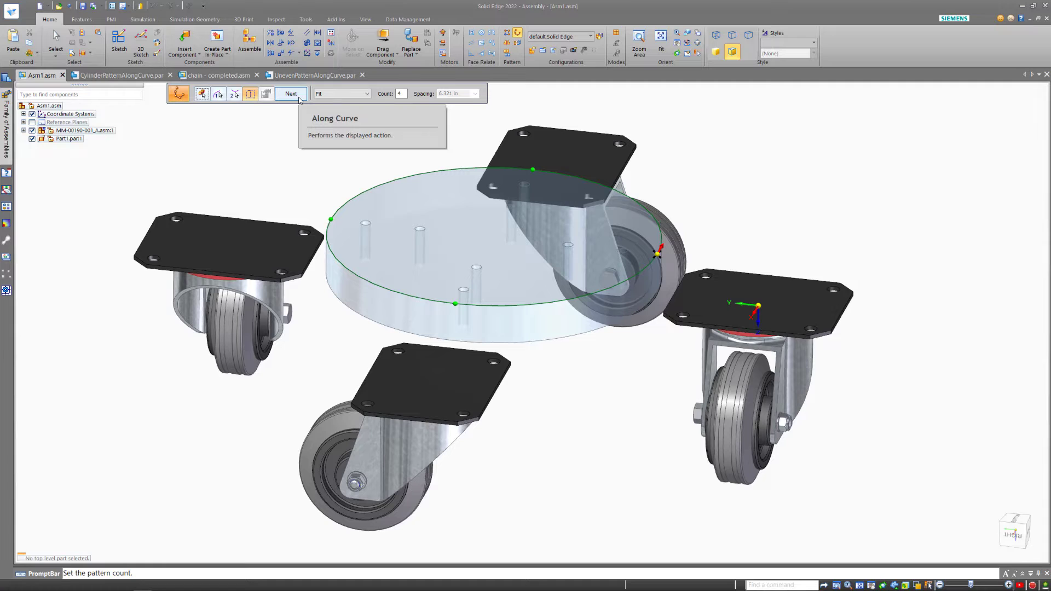
pyautogui.click(292, 93)
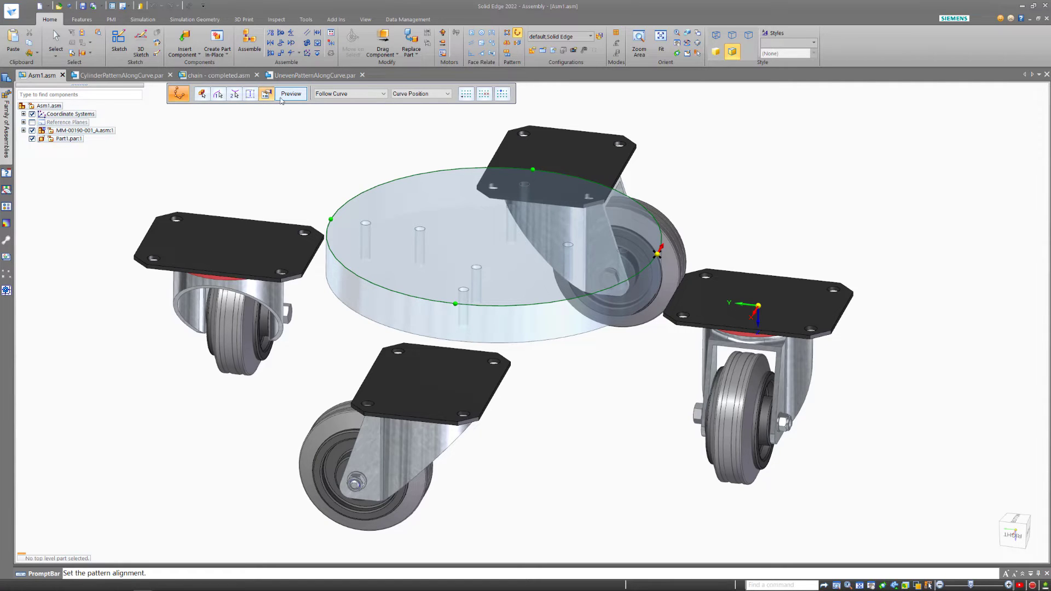
pyautogui.click(346, 95)
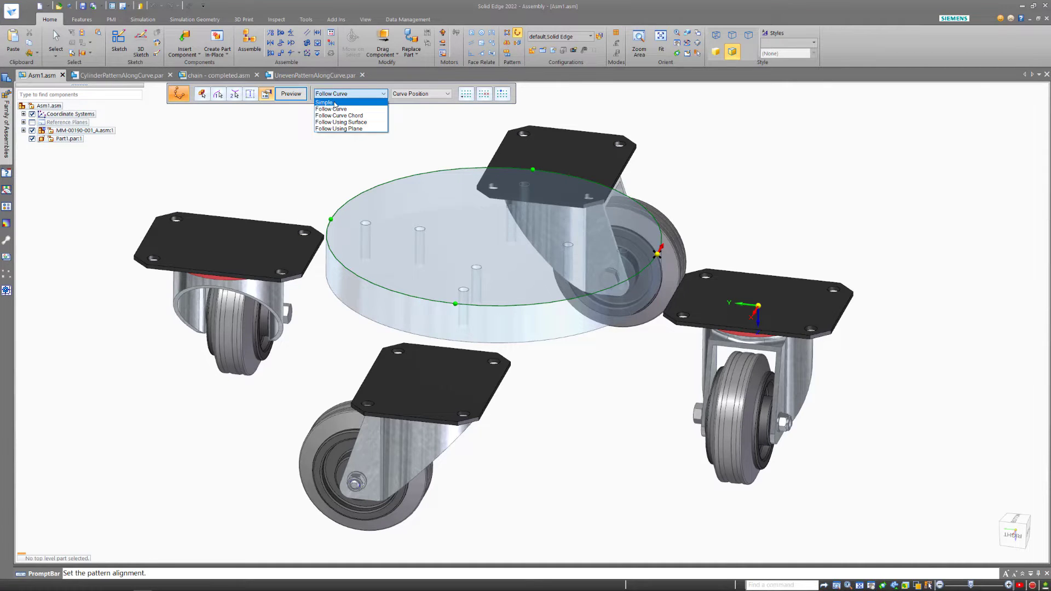
pyautogui.click(334, 102)
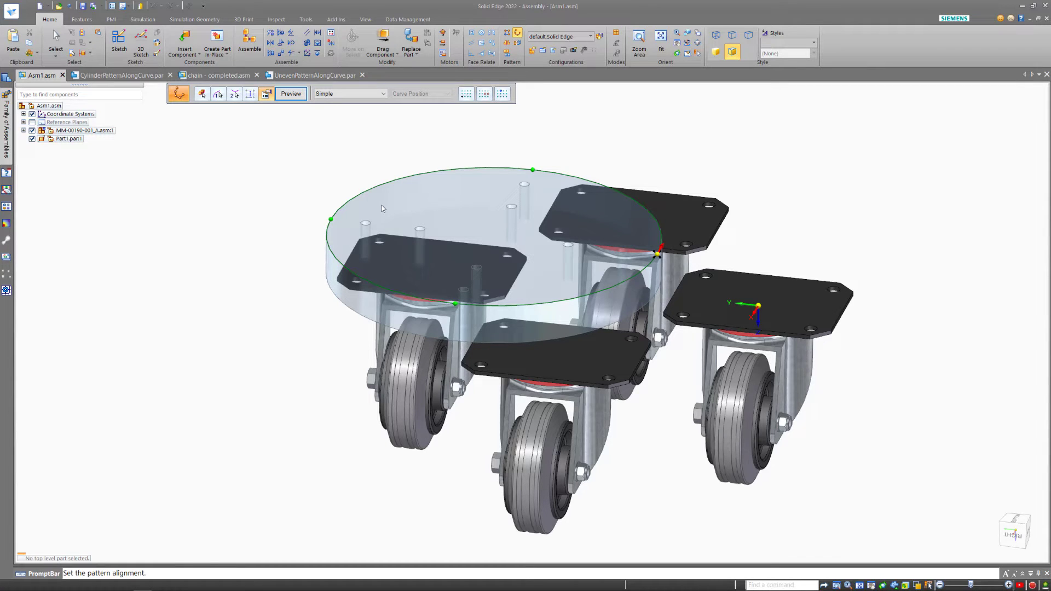
pyautogui.click(292, 95)
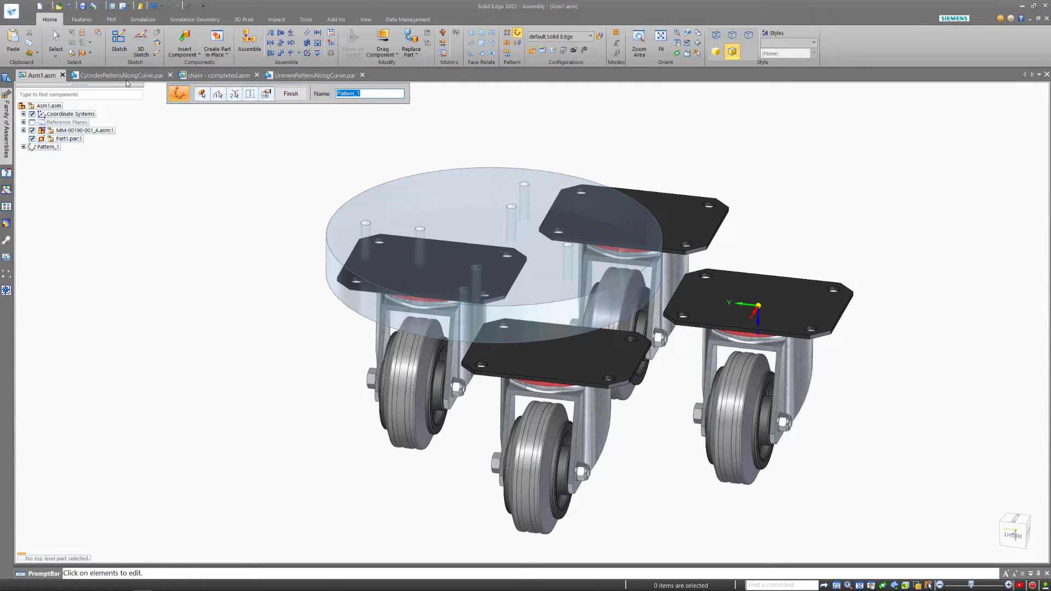
pyautogui.click(125, 77)
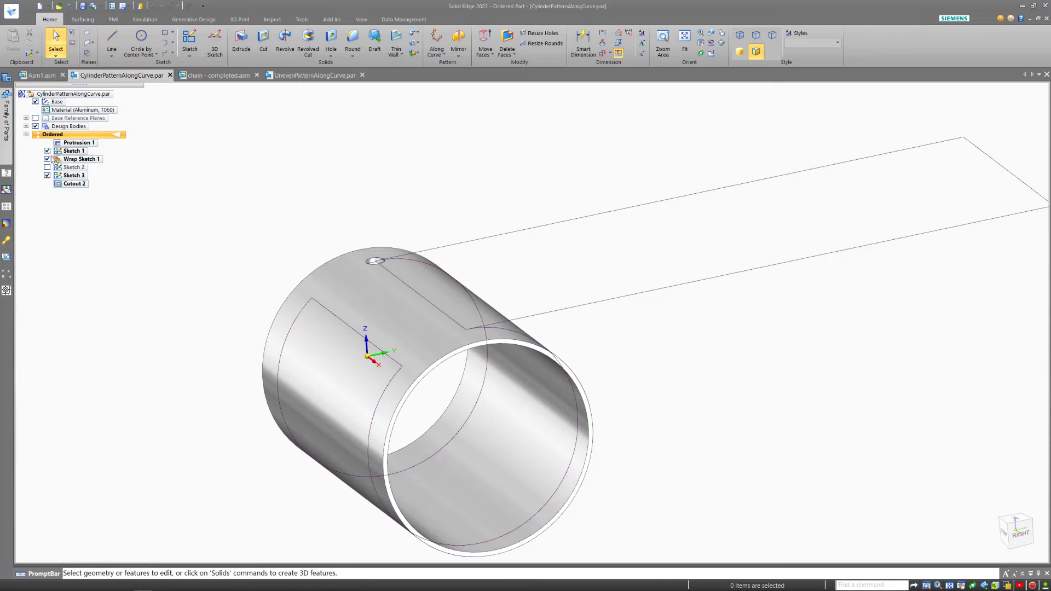
# Hide Sketch 1 in PathFinder on the CylinderPatternAlongCurve part.
pyautogui.click(47, 151)
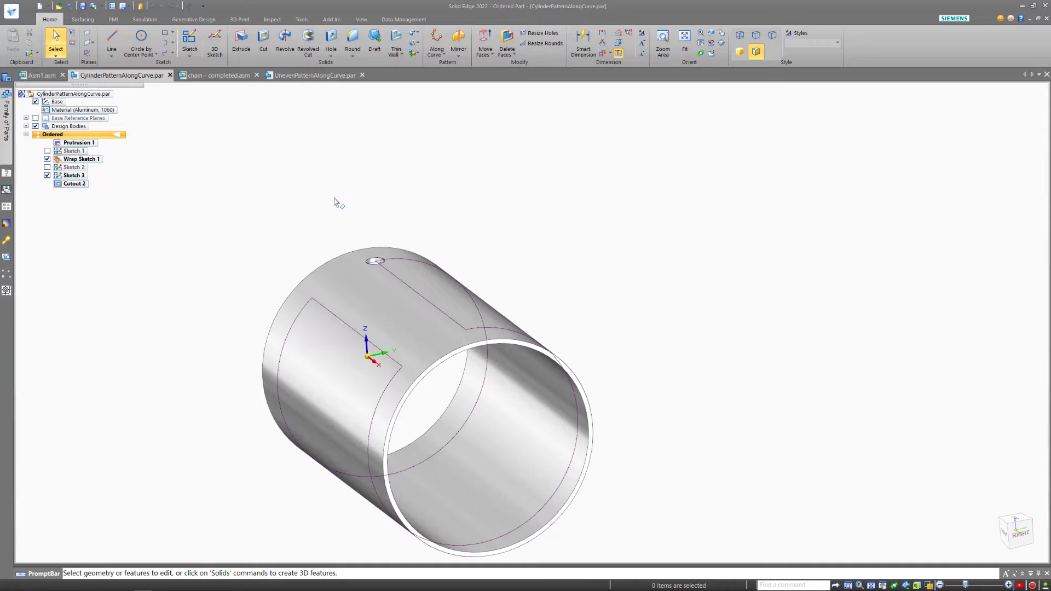
# Try an Along Curve pattern selecting the hole by Edge, then cancel and restart it.
pyautogui.click(437, 42)
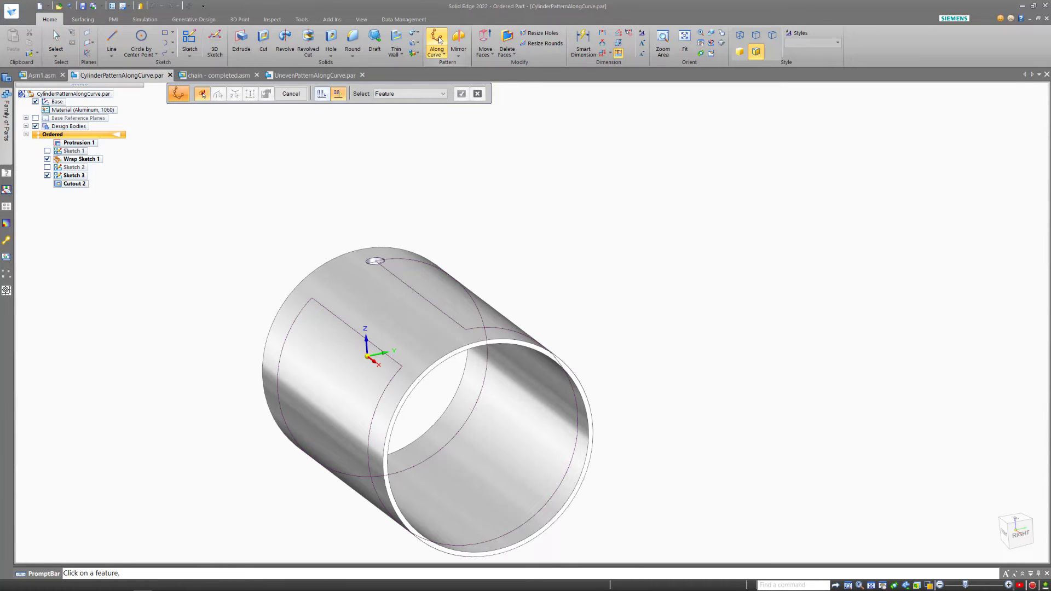
pyautogui.click(403, 93)
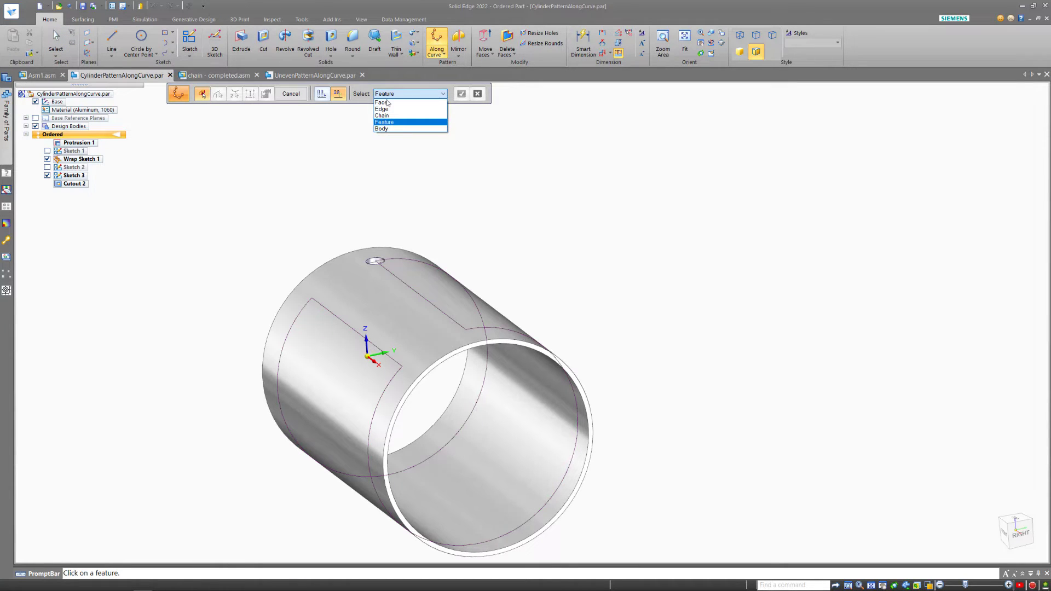
pyautogui.click(383, 109)
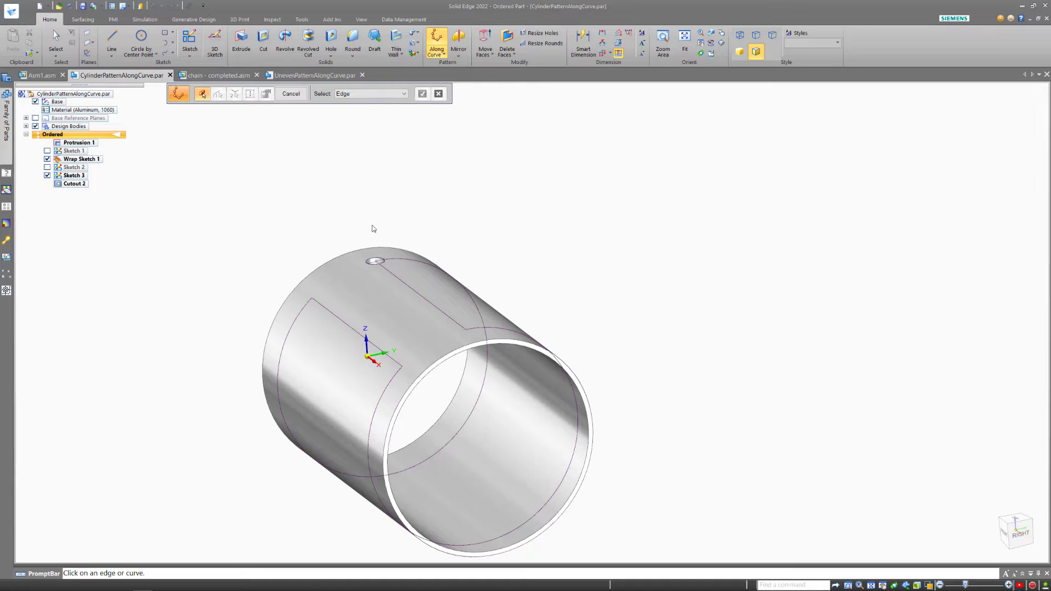
pyautogui.rightClick(427, 187)
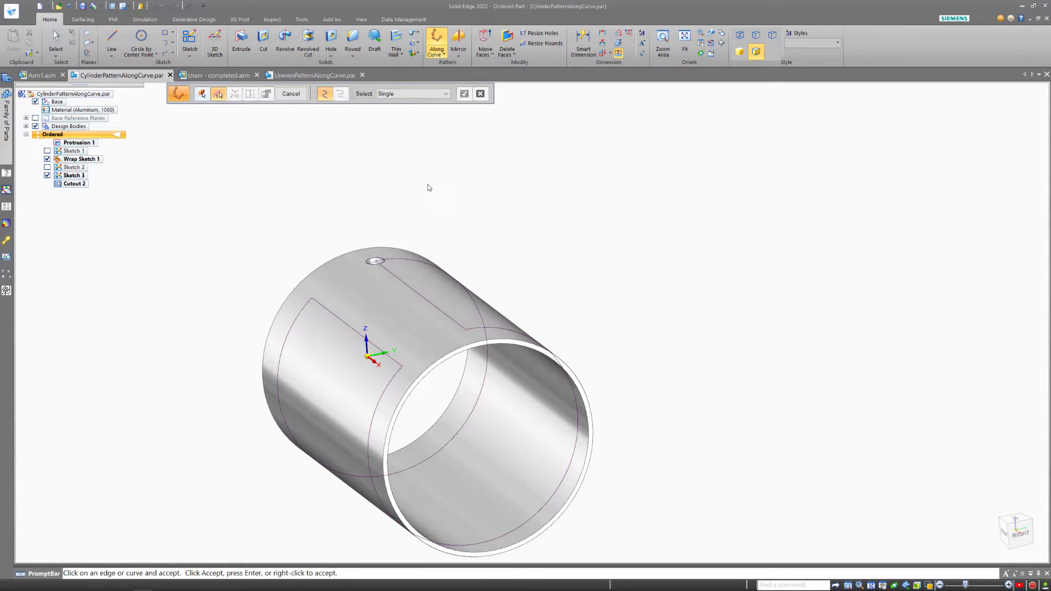
pyautogui.press('Escape')
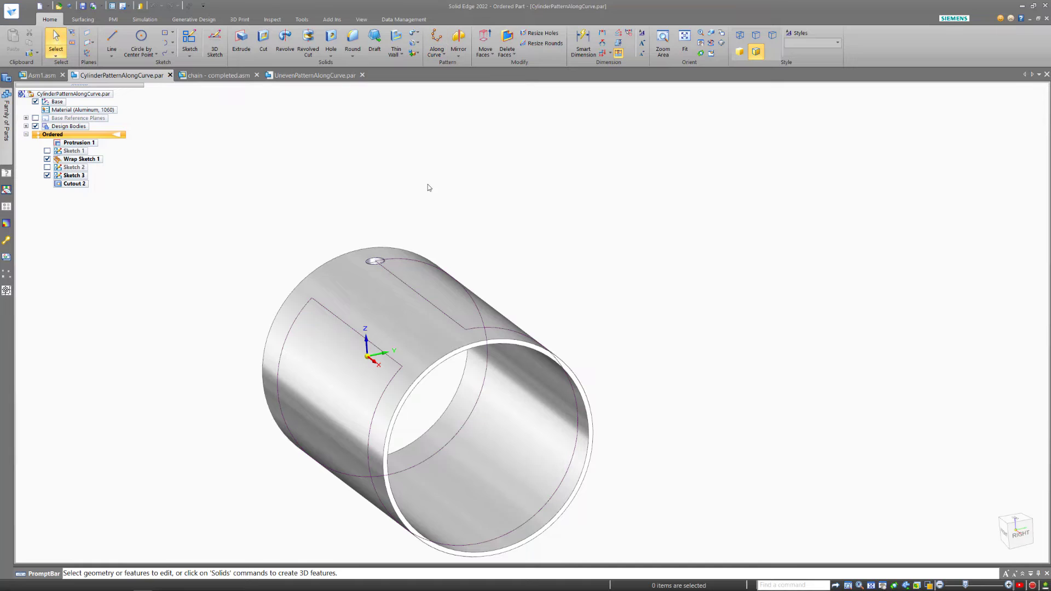
pyautogui.click(437, 37)
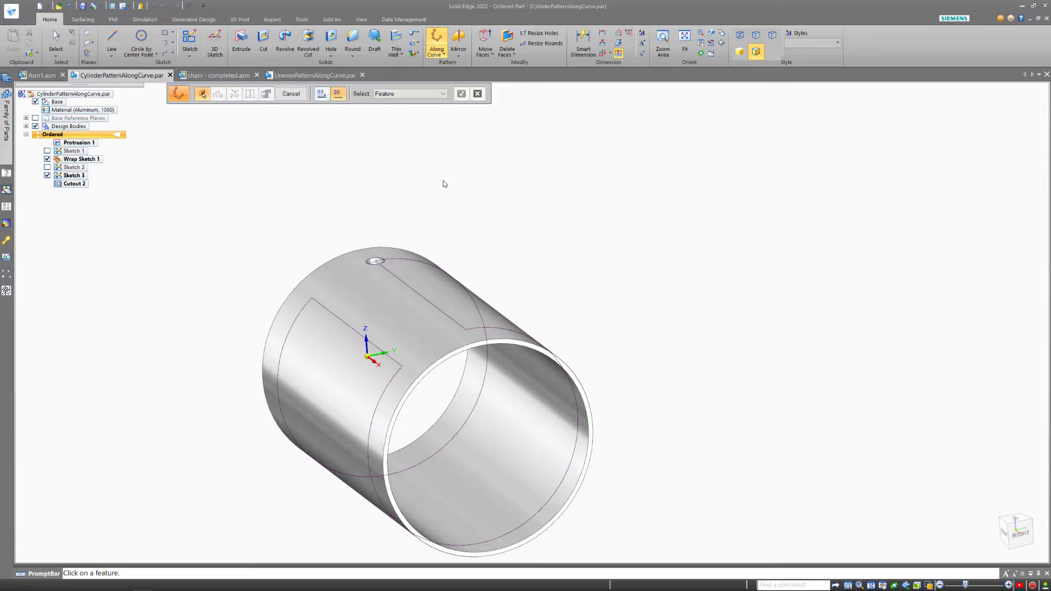
# Pattern Cutout 2 along the wrapped circular sketch, anchored at the hole, with 20 occurrences.
pyautogui.click(376, 262)
pyautogui.rightClick(415, 223)
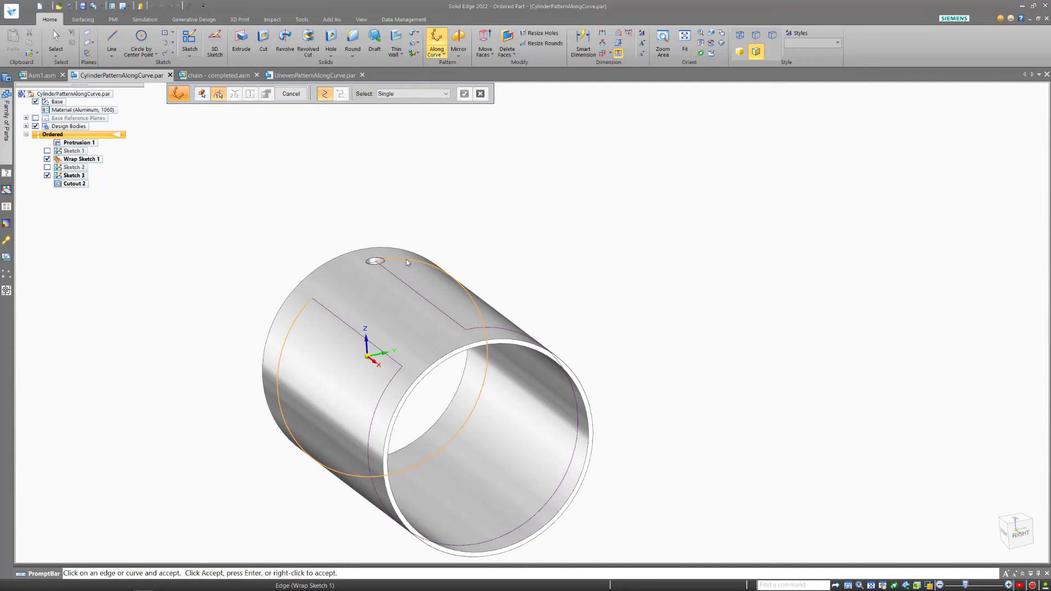
pyautogui.click(407, 261)
pyautogui.rightClick(394, 218)
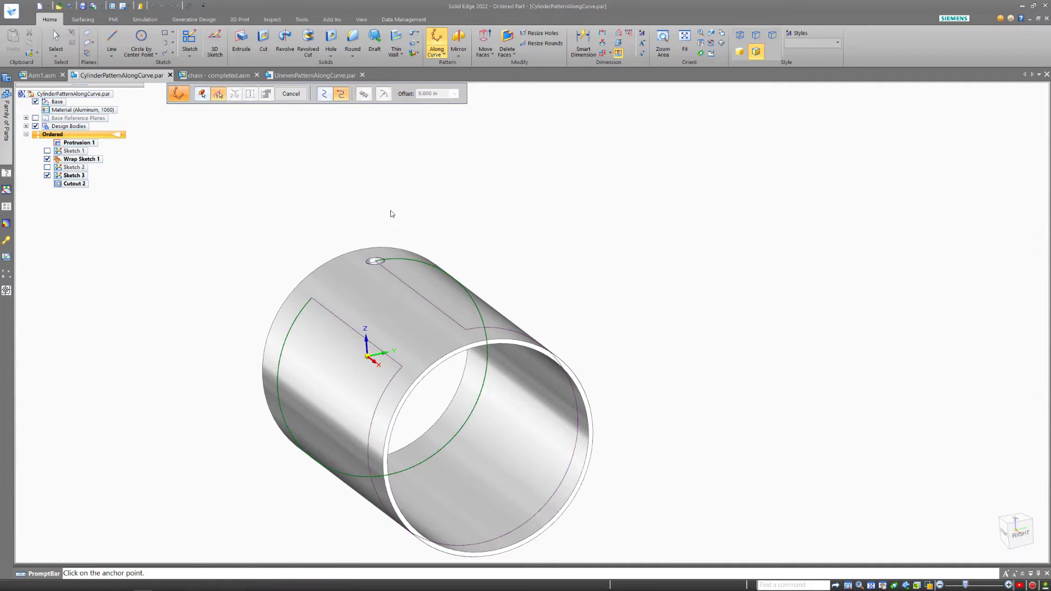
pyautogui.click(375, 263)
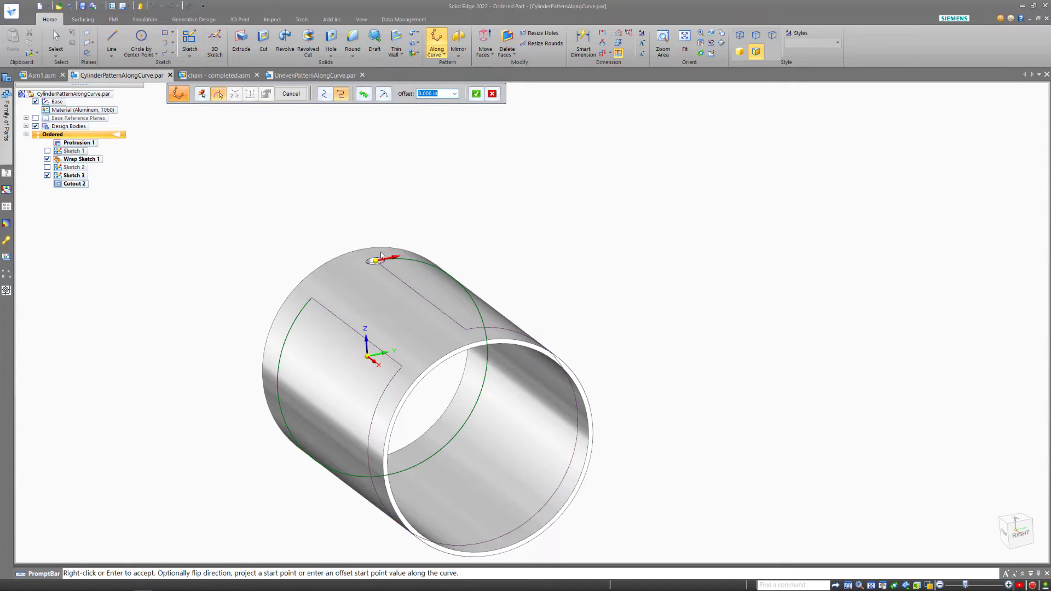
pyautogui.rightClick(429, 229)
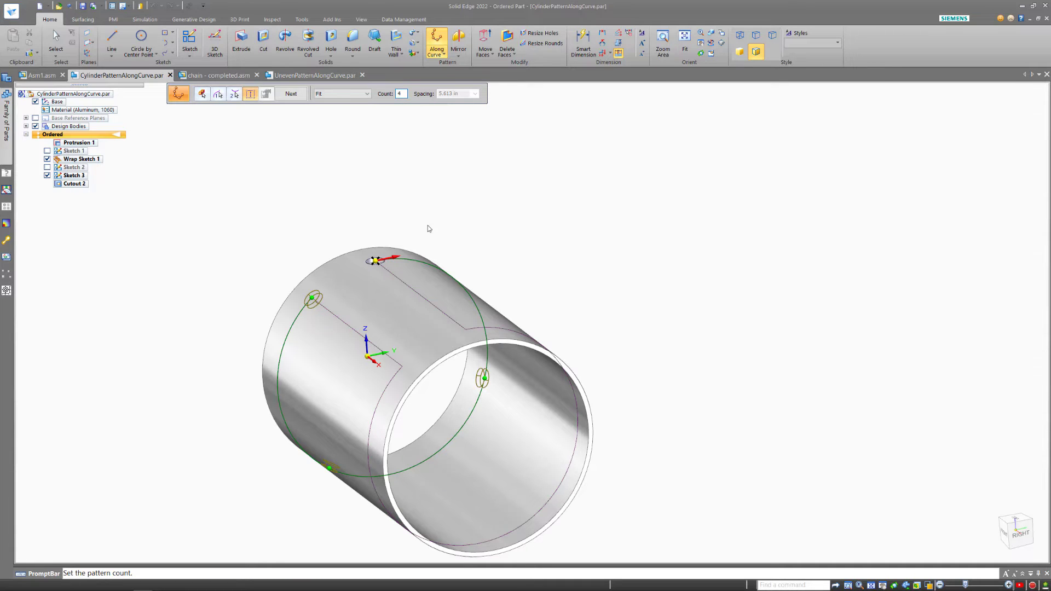
pyautogui.doubleClick(403, 94)
pyautogui.write('20')
pyautogui.press('Return')
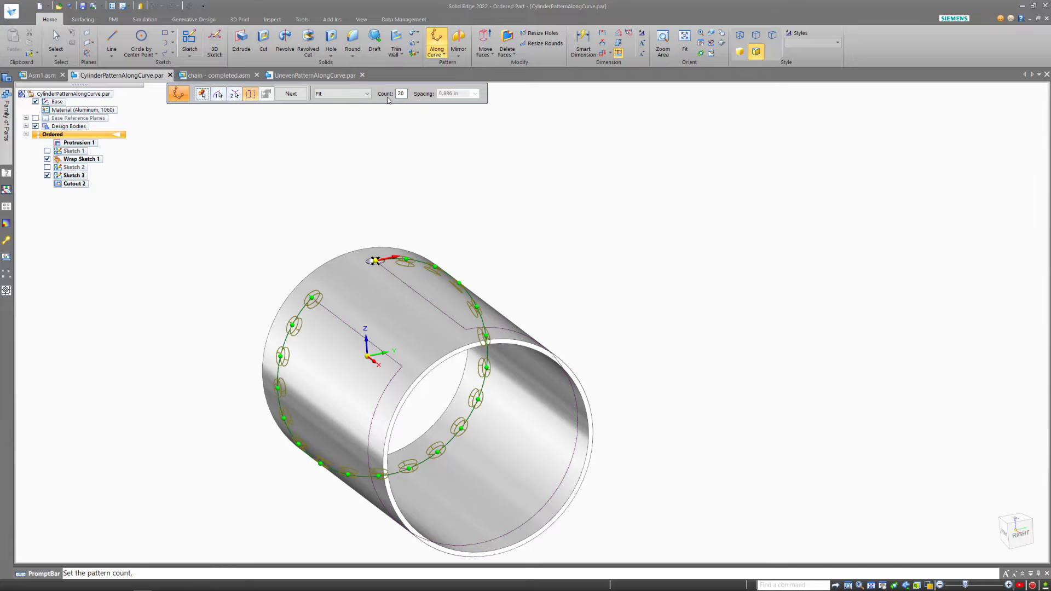
pyautogui.click(293, 94)
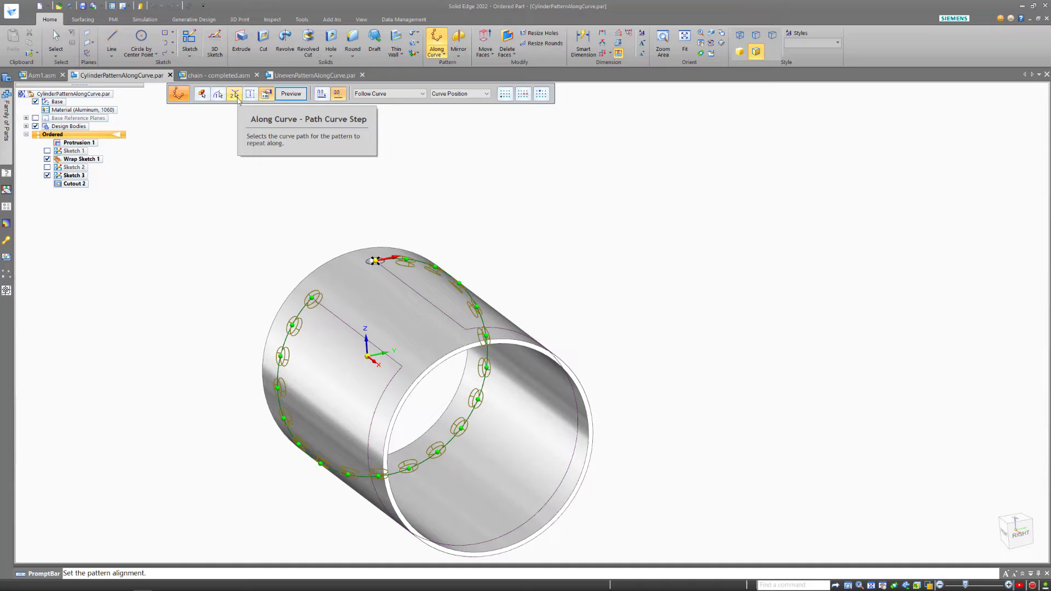
# Add the straight sketch line as a path, anchored at its end vertex.
pyautogui.click(236, 95)
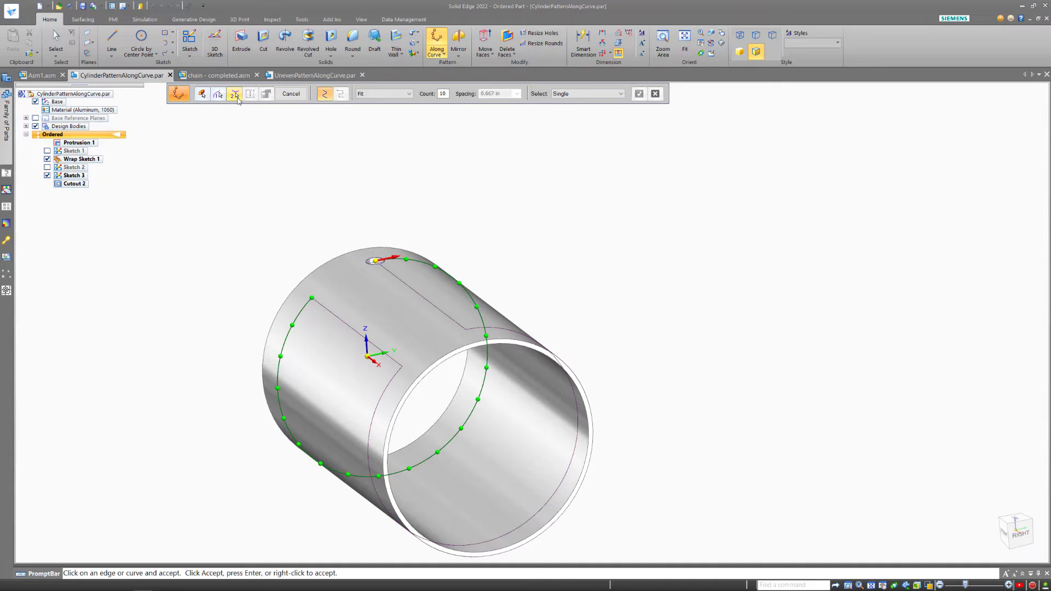
pyautogui.click(324, 307)
pyautogui.rightClick(307, 199)
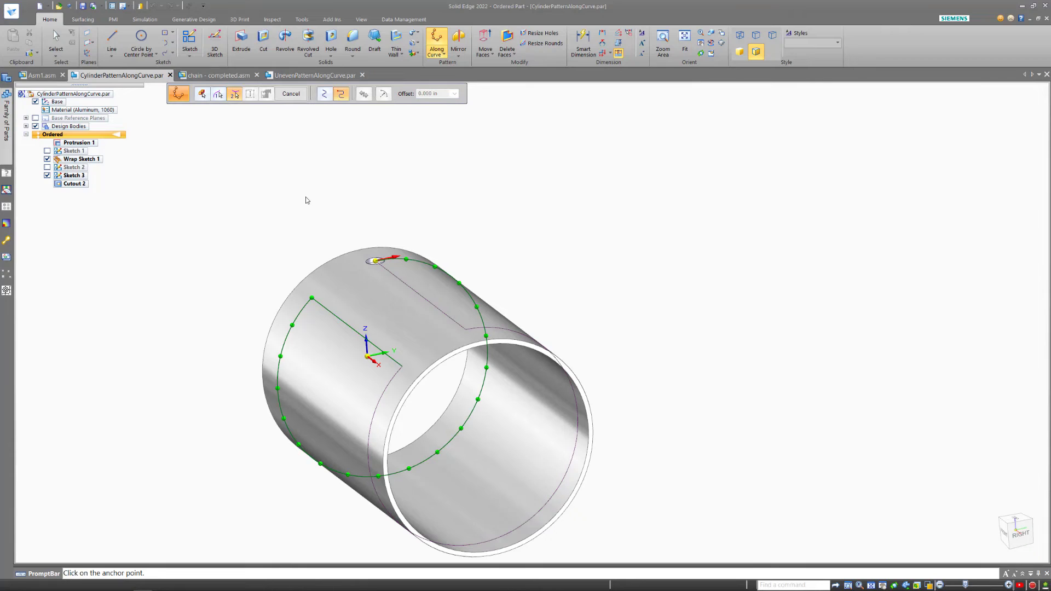
pyautogui.click(313, 301)
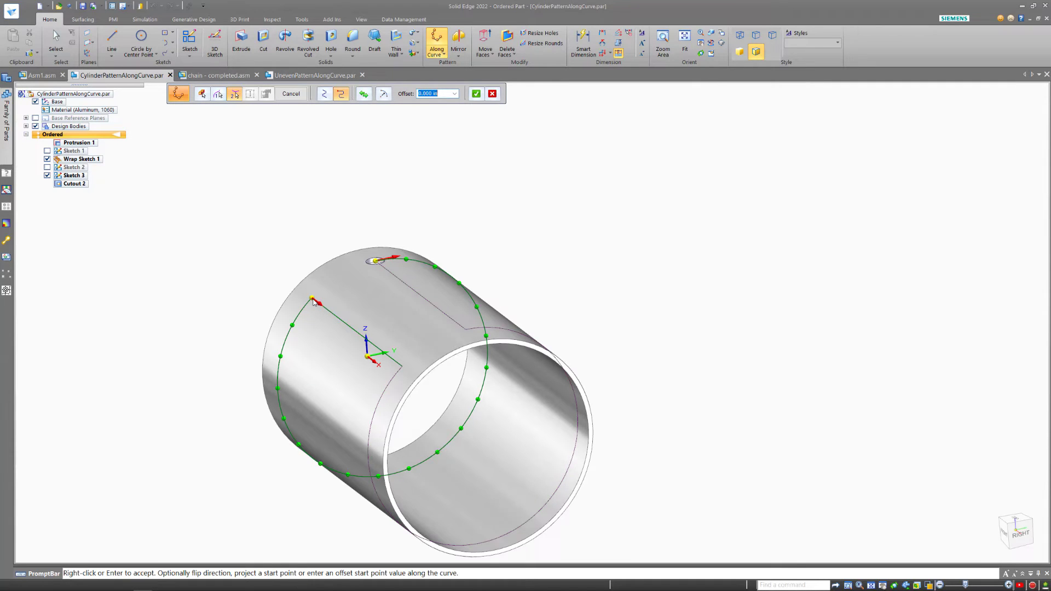
pyautogui.rightClick(360, 214)
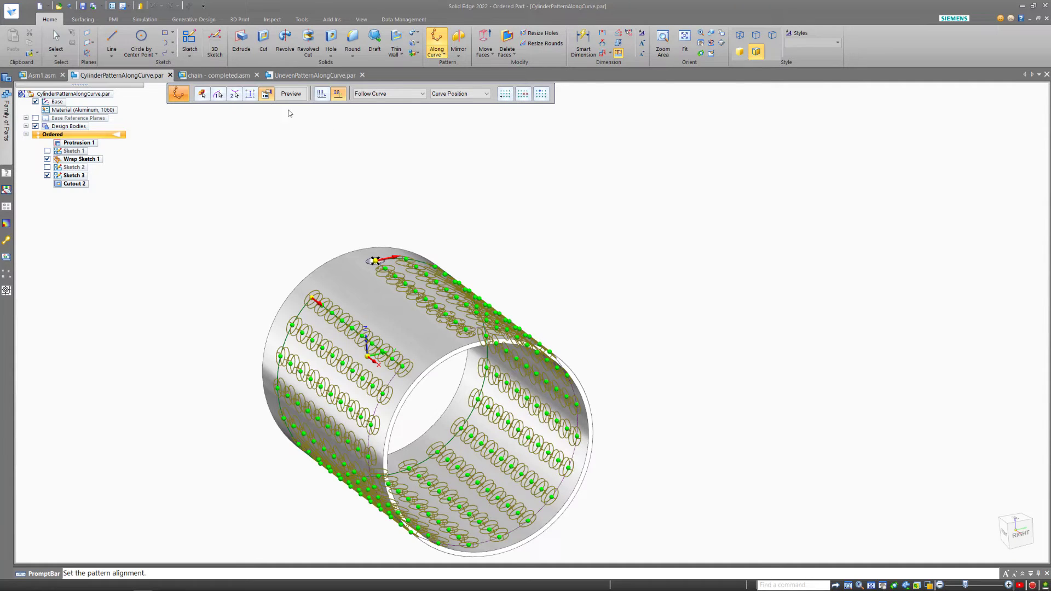
# Set 10 occurrences along the line and finish Pattern 4.
pyautogui.click(249, 97)
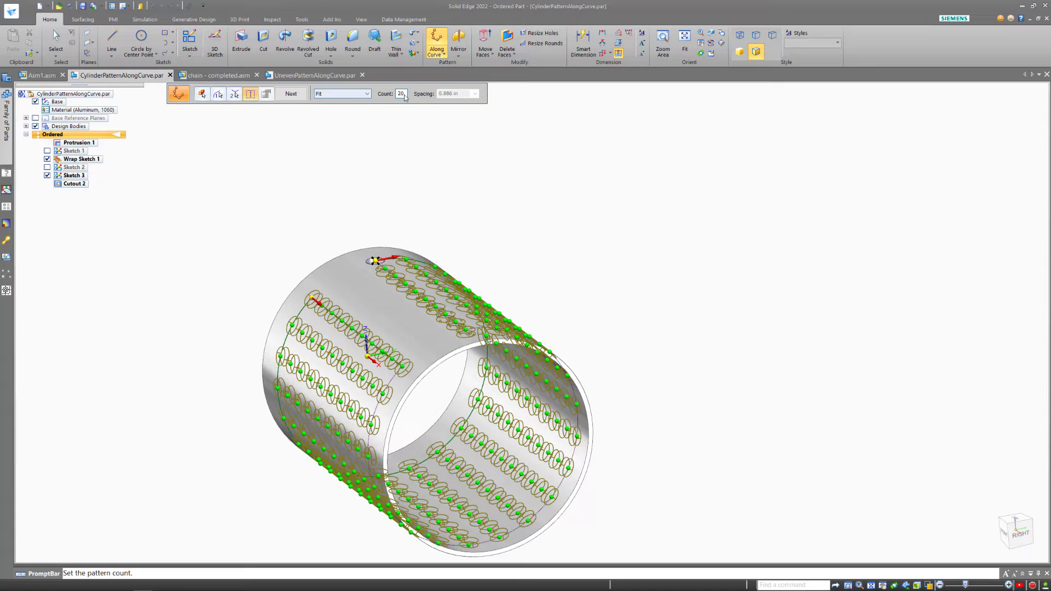
pyautogui.click(396, 95)
pyautogui.write('1')
pyautogui.press('Return')
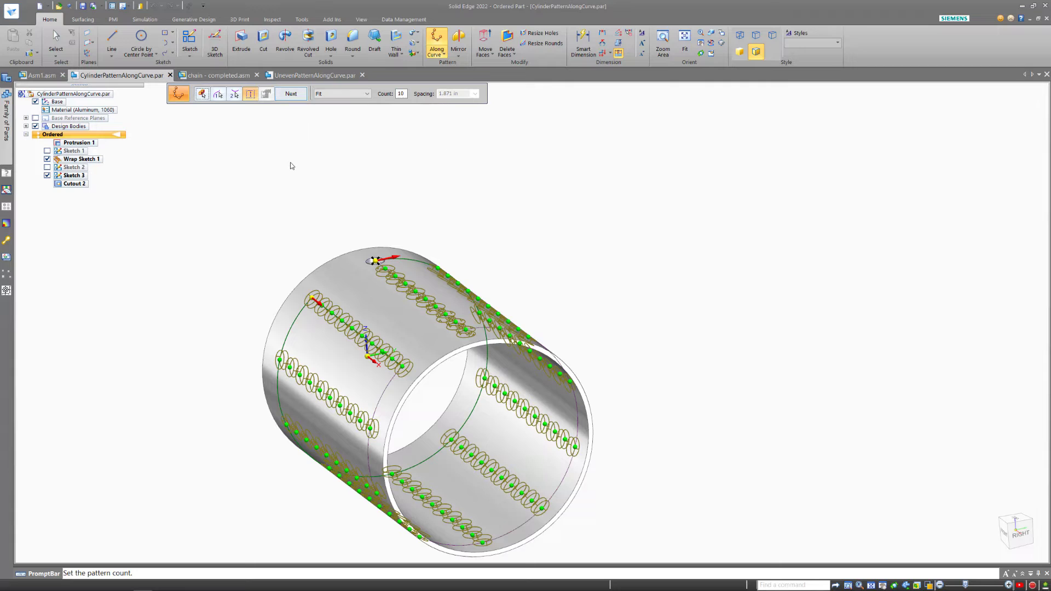
pyautogui.press('Right')
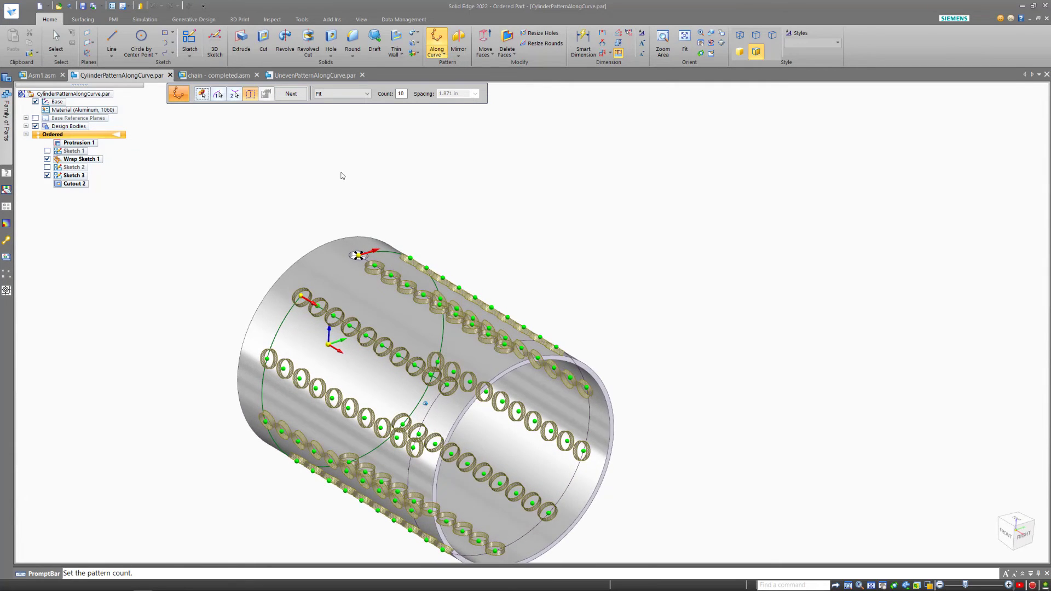
pyautogui.click(290, 94)
pyautogui.click(289, 94)
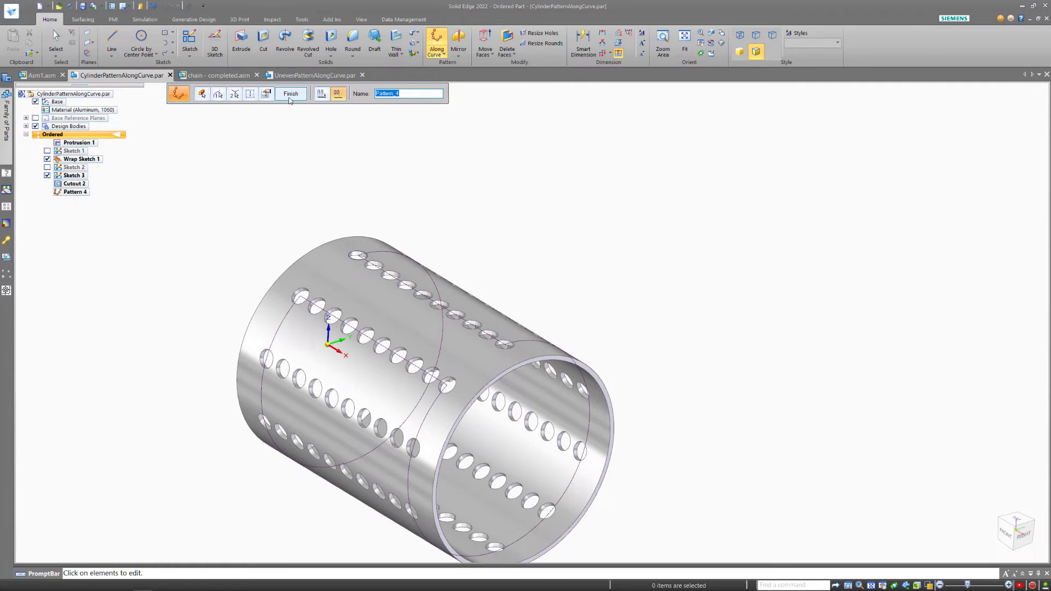
pyautogui.click(289, 94)
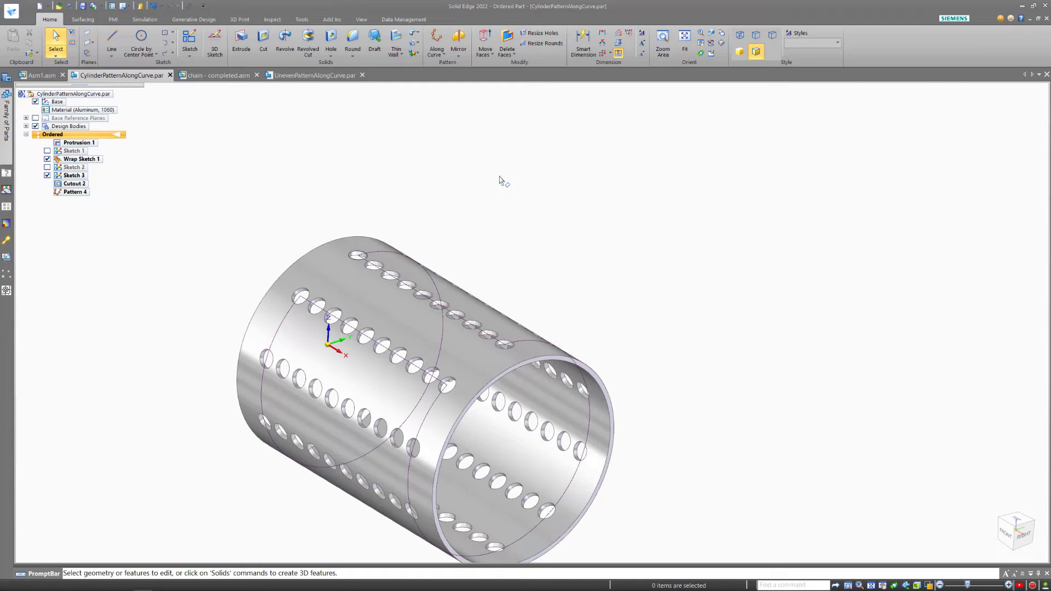
# In UnevenPatternAlongCurve.par, show the block isometrically and select the arrow cutout.
pyautogui.click(294, 76)
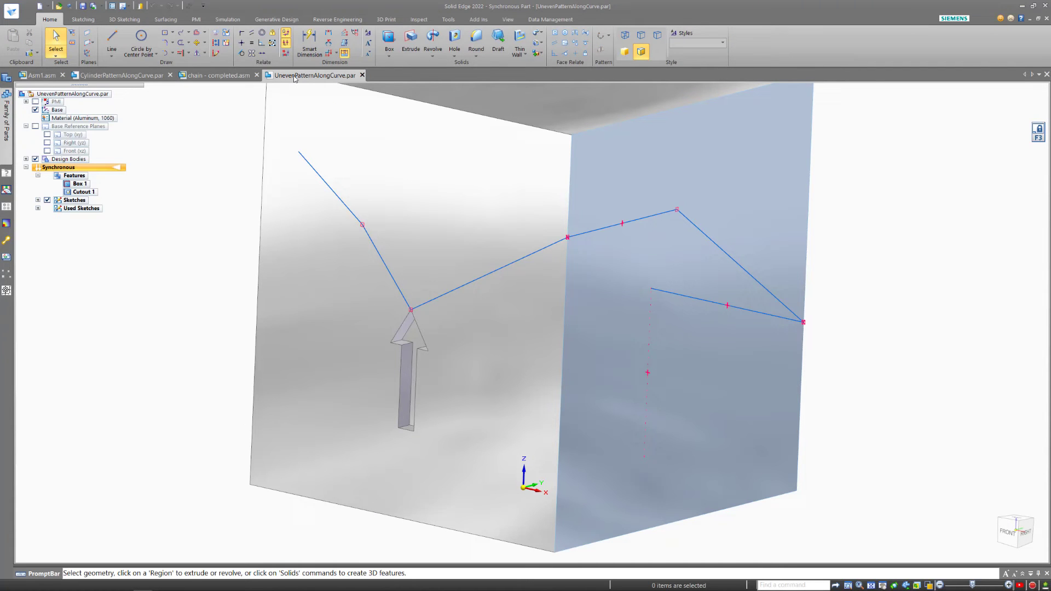
pyautogui.hotkey('ctrl', 'i')
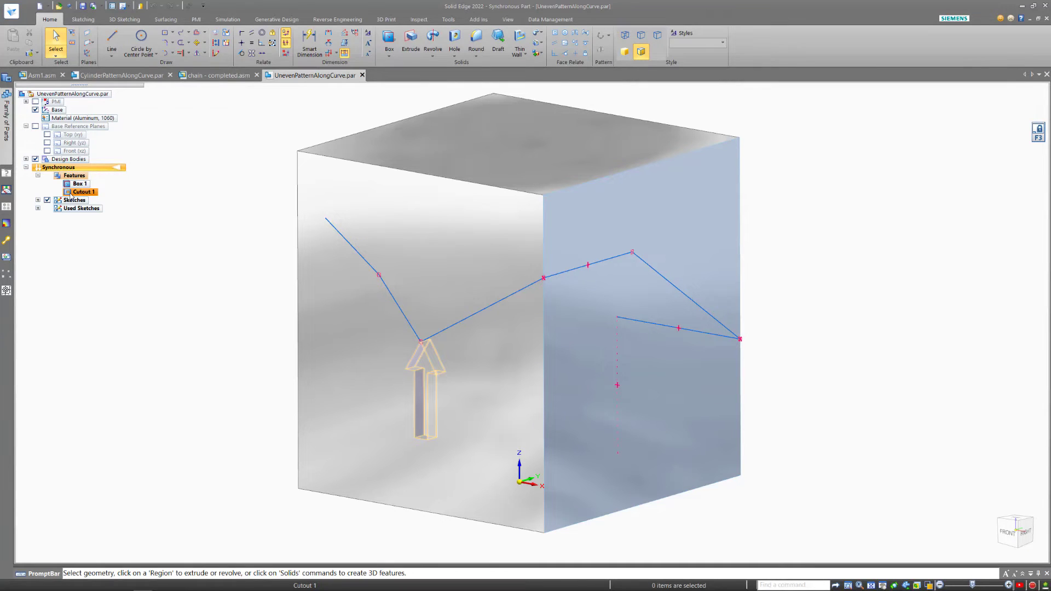
pyautogui.click(420, 345)
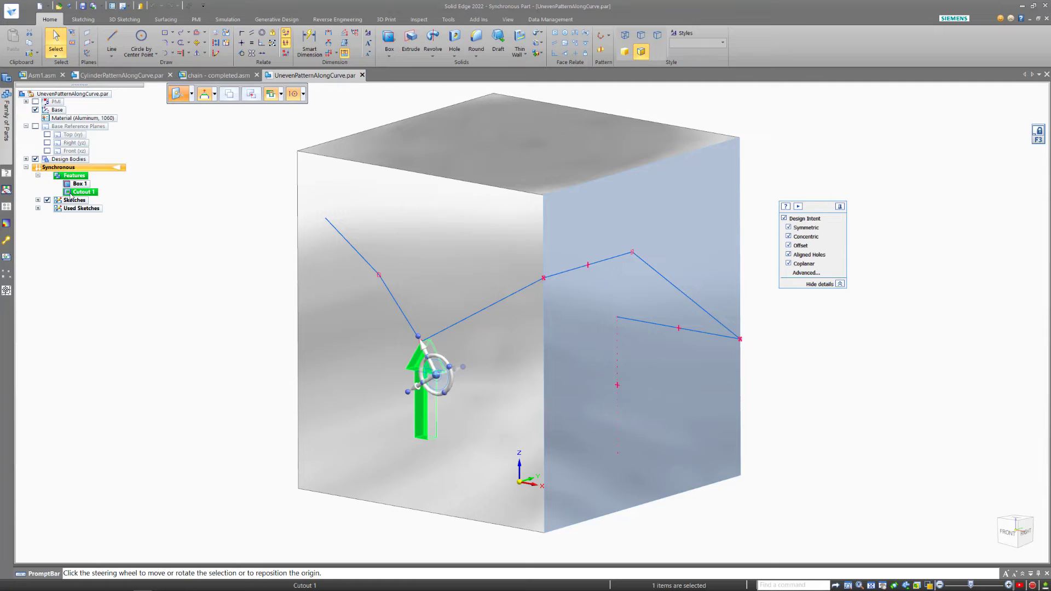
pyautogui.click(601, 39)
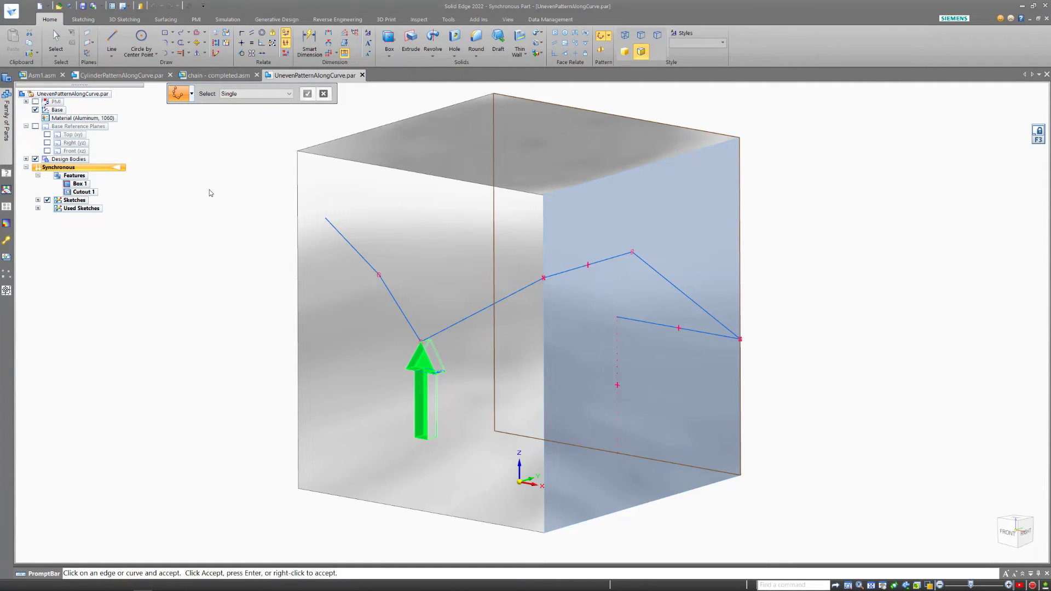
# Use the two left polyline segments as path, anchored at the arrow vertex, with fewer occurrences.
pyautogui.click(397, 304)
pyautogui.click(353, 247)
pyautogui.click(307, 94)
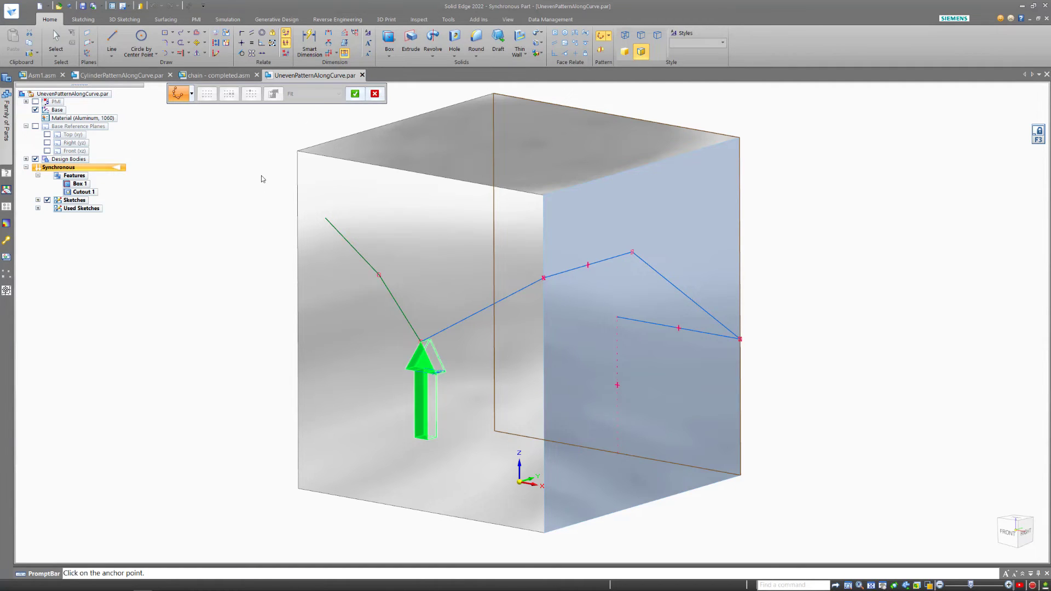
pyautogui.click(423, 341)
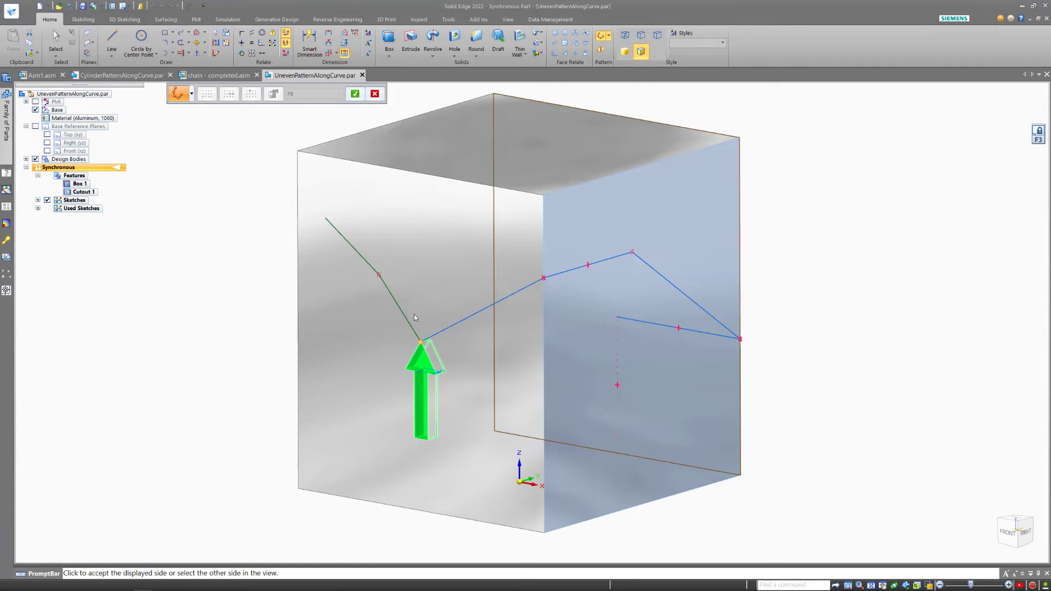
pyautogui.click(406, 295)
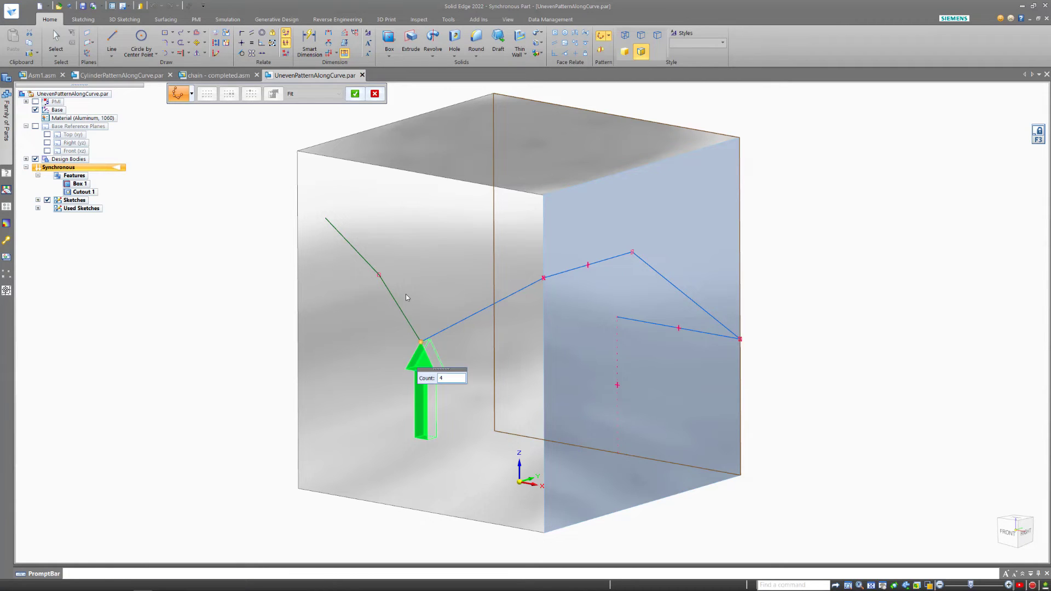
pyautogui.write('4')
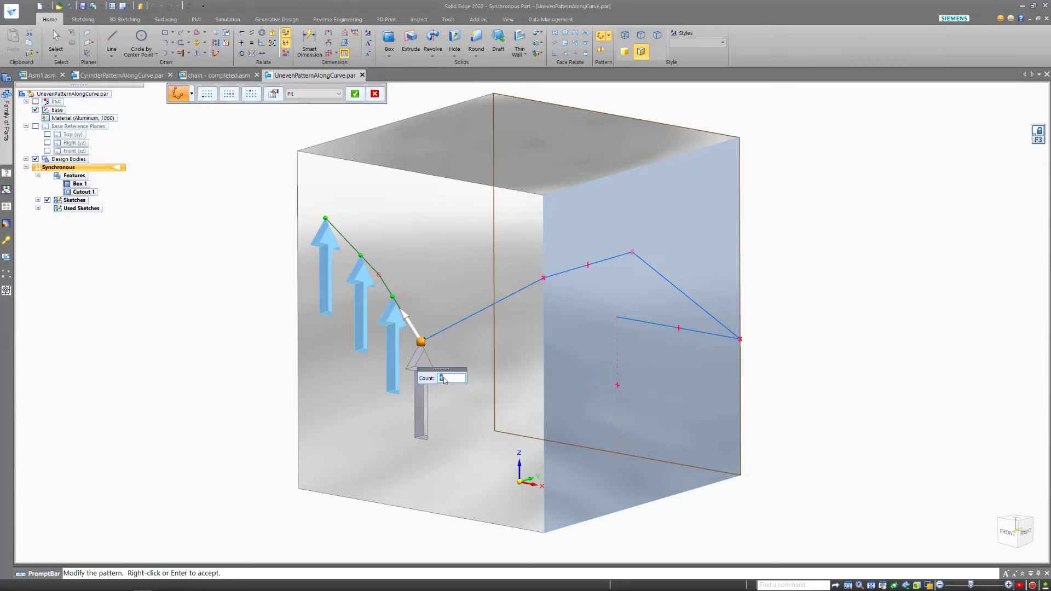
pyautogui.press('Return')
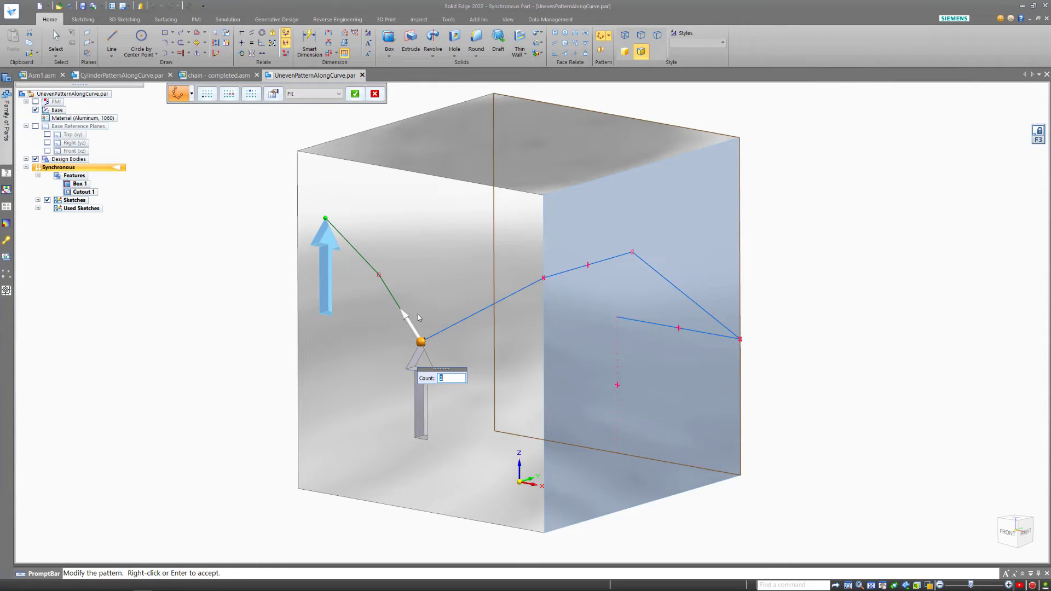
# Insert an extra occurrence at the polyline's middle vertex and build three-arrow Pattern 4.
pyautogui.click(251, 95)
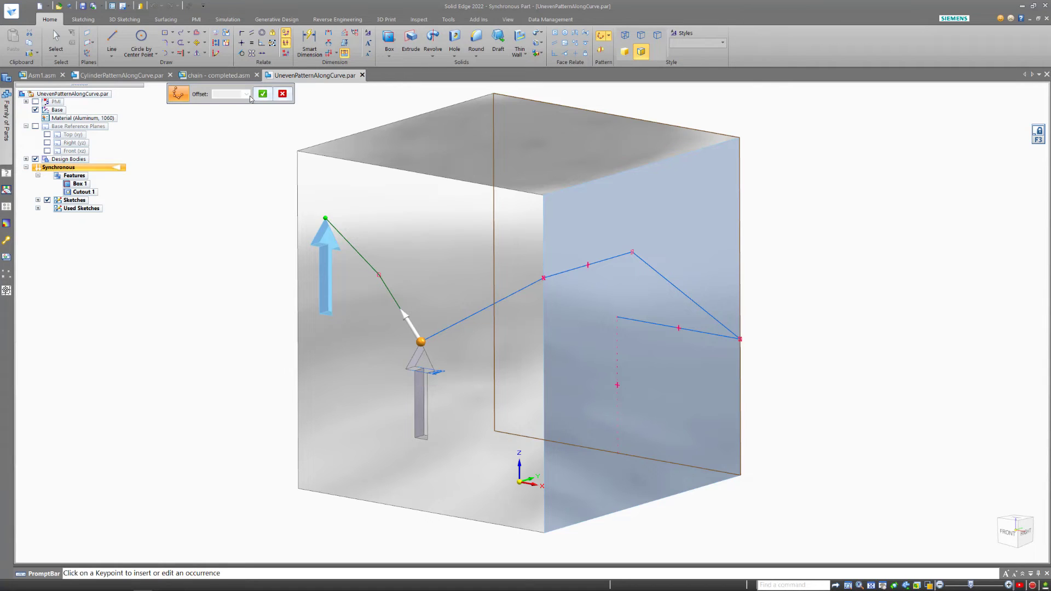
pyautogui.click(379, 275)
pyautogui.press('Return')
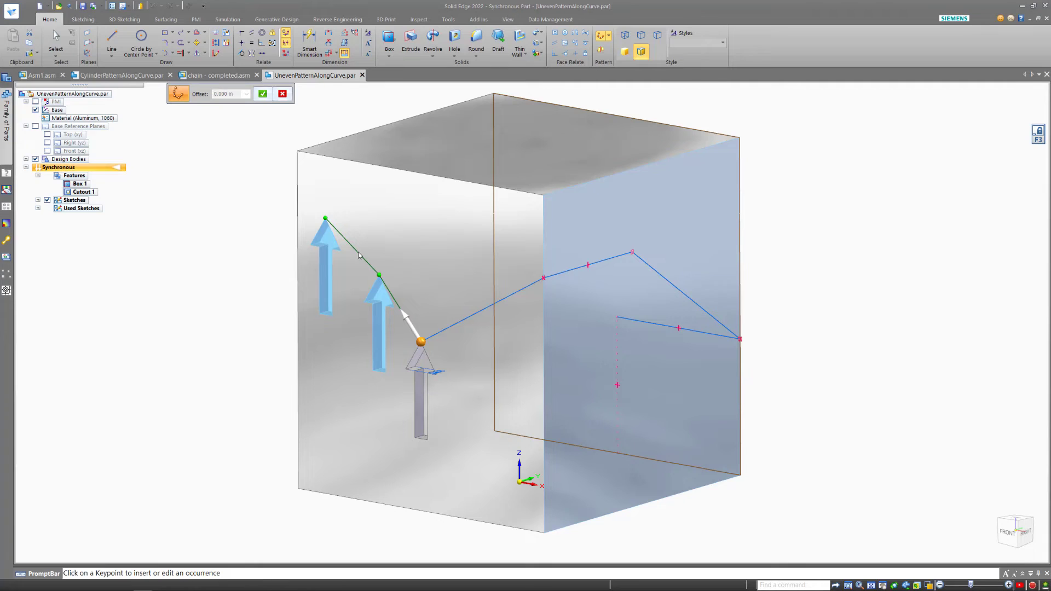
pyautogui.press('Return')
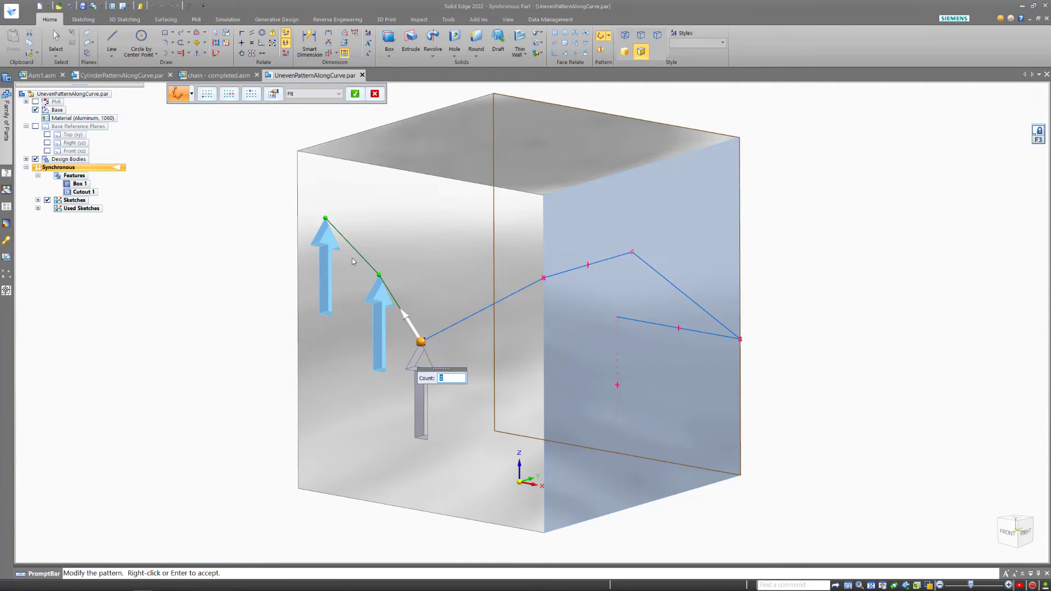
pyautogui.press('Return')
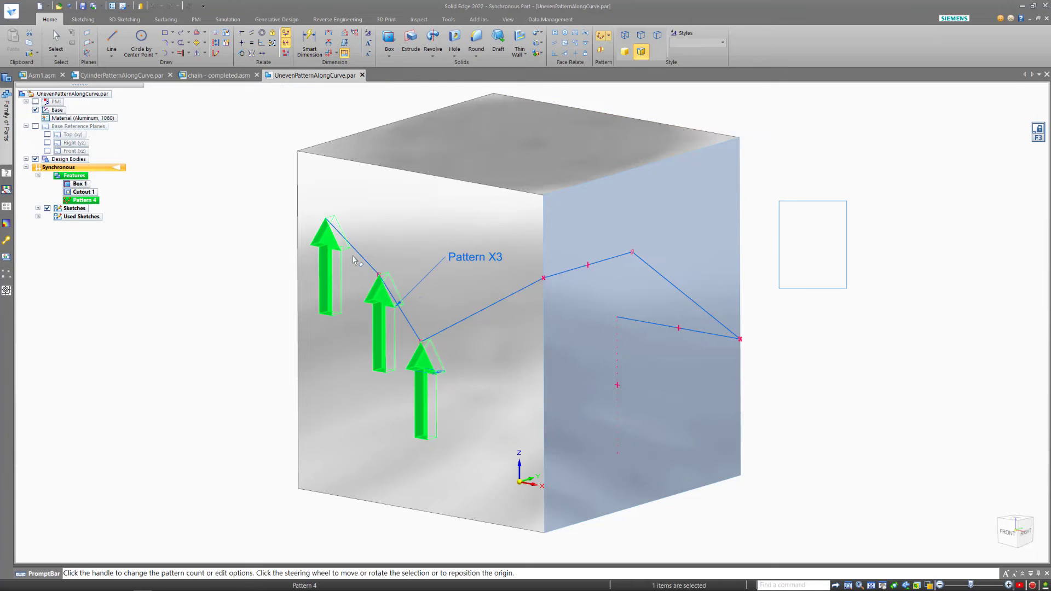
# Drag the polyline's middle corner to a new spot, then select Cutout 1 in PathFinder.
pyautogui.click(182, 246)
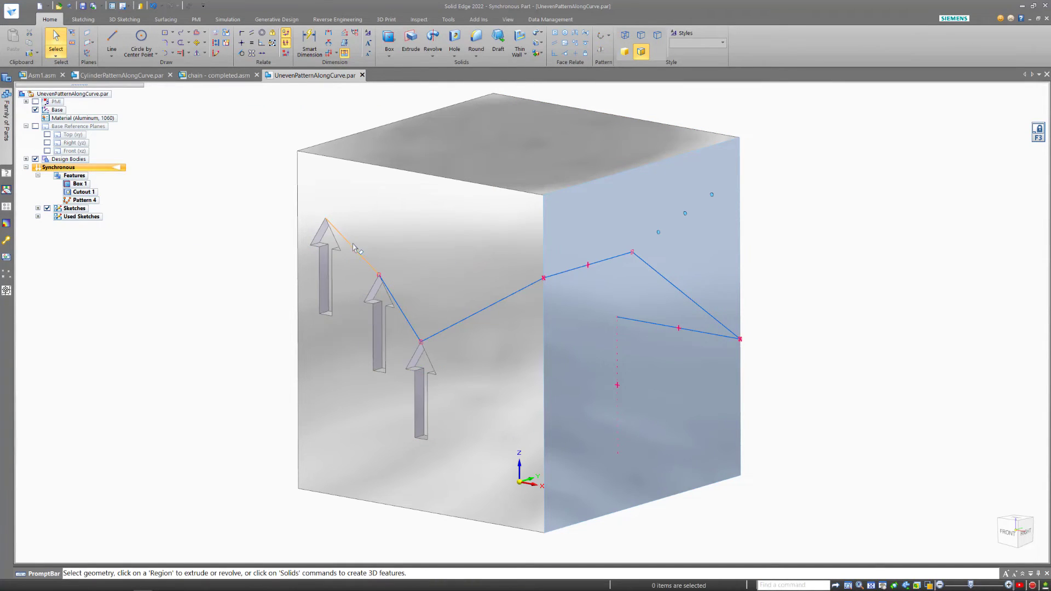
pyautogui.click(354, 251)
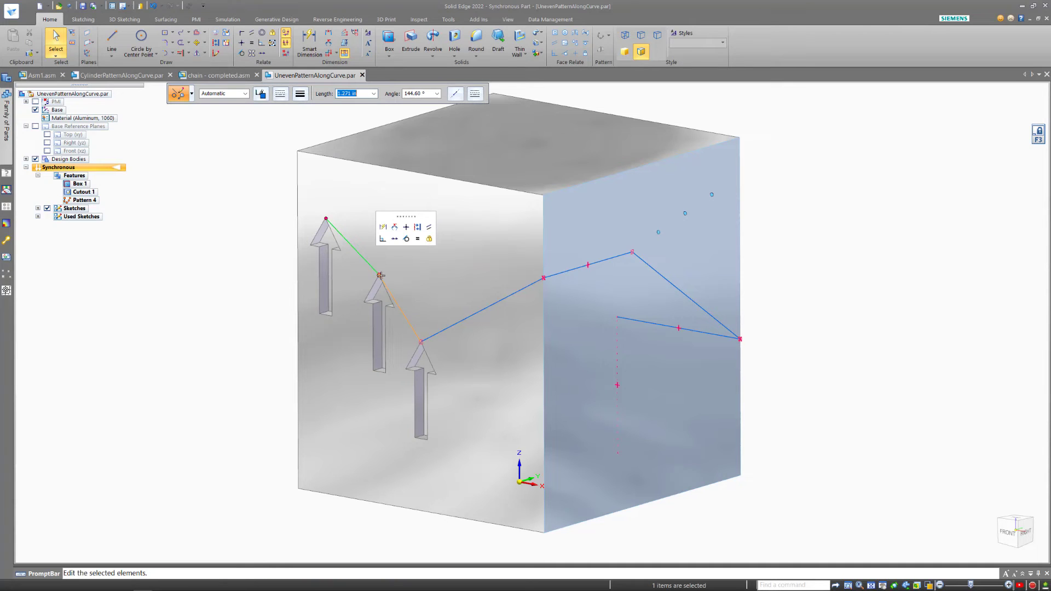
pyautogui.moveTo(379, 276); pyautogui.dragTo(398, 252)
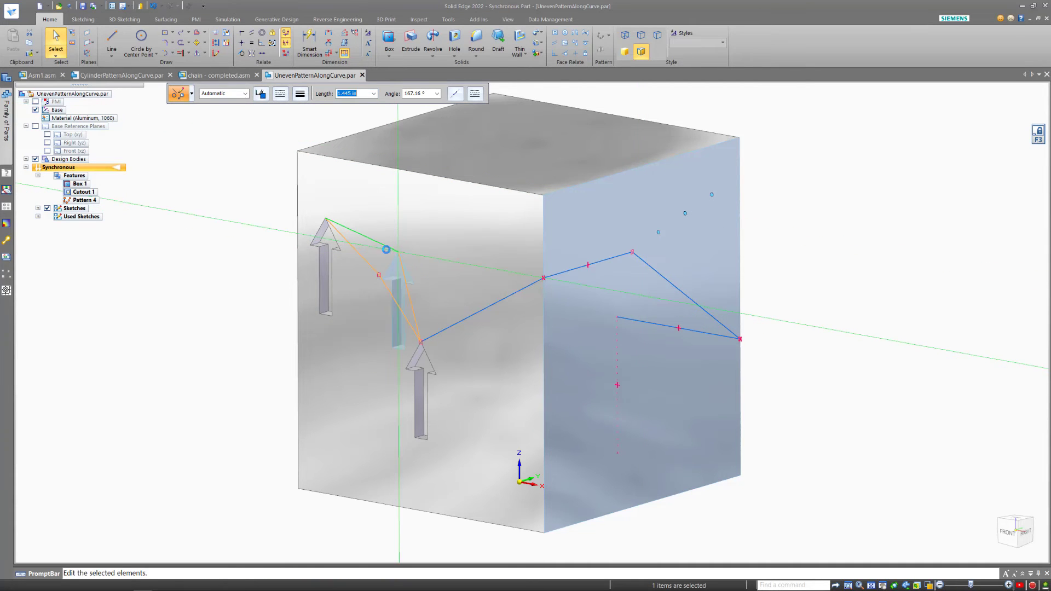
pyautogui.click(215, 228)
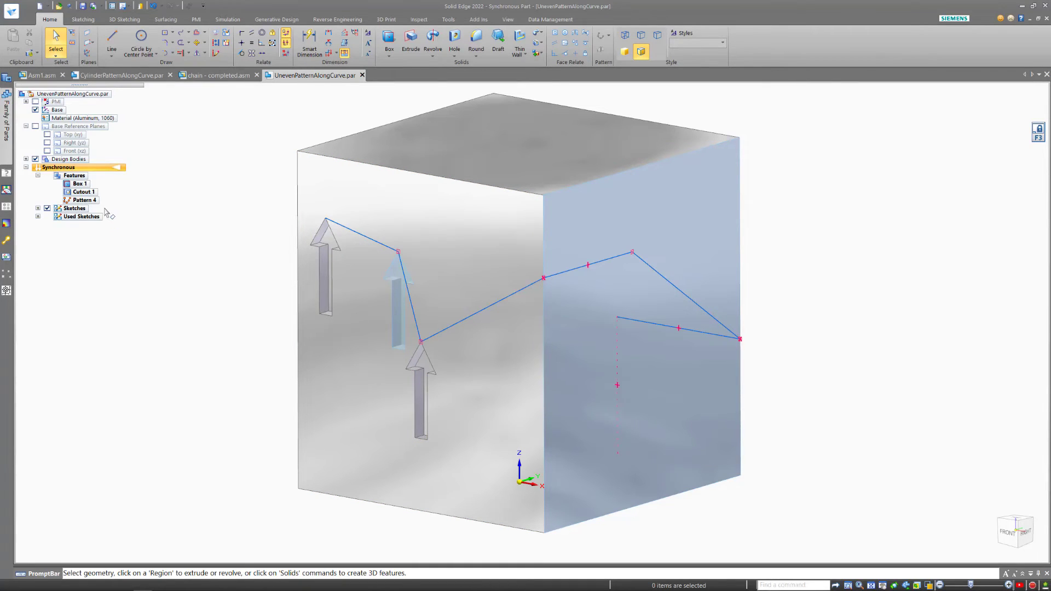
pyautogui.click(82, 194)
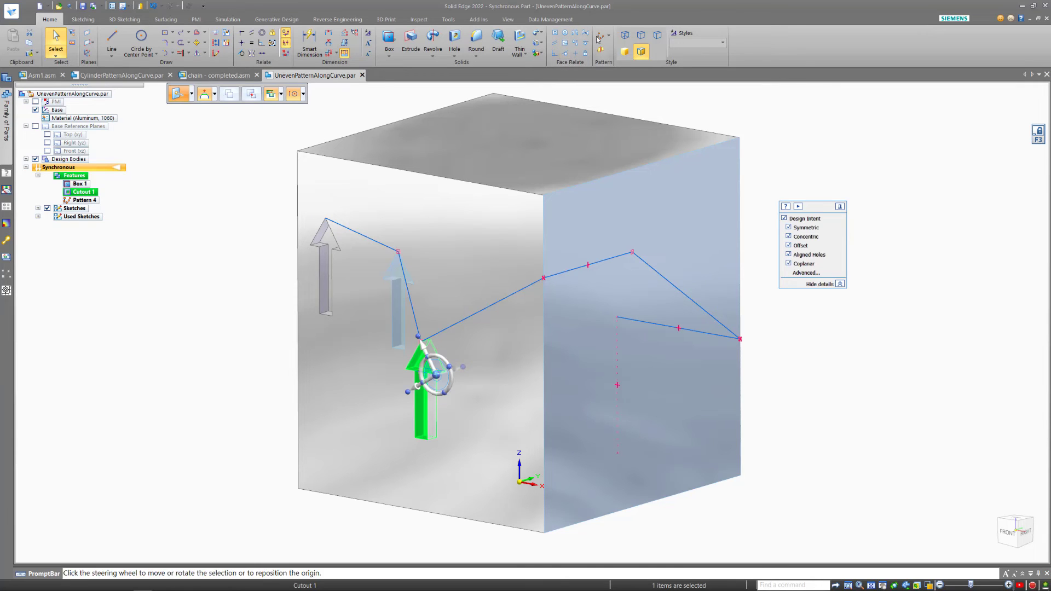
# Set the front- and right-face 3D polyline segments as the along-curve path for the lower arrow cutout.
pyautogui.click(601, 37)
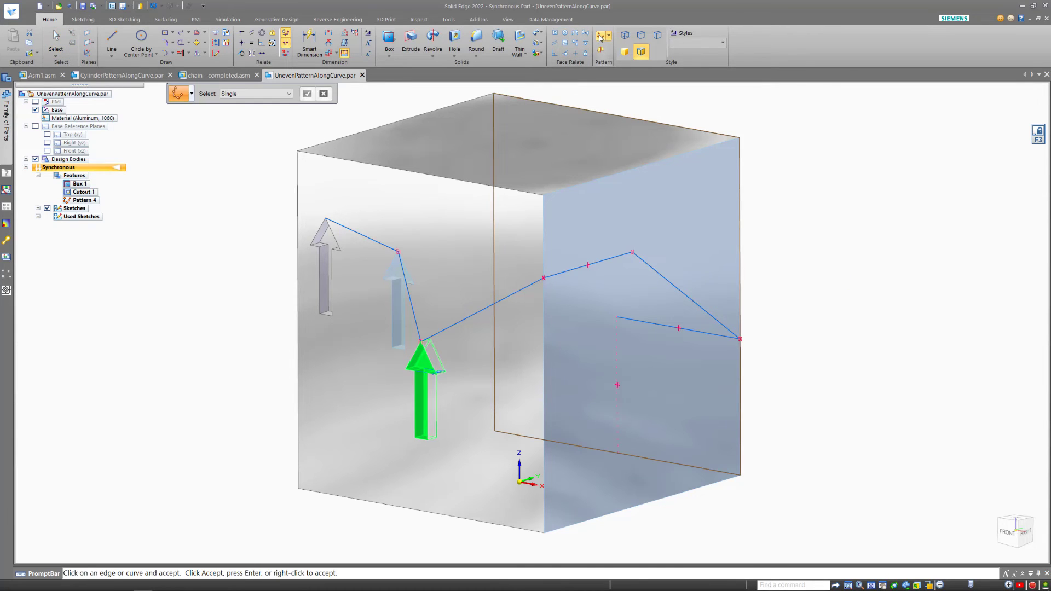
pyautogui.click(442, 333)
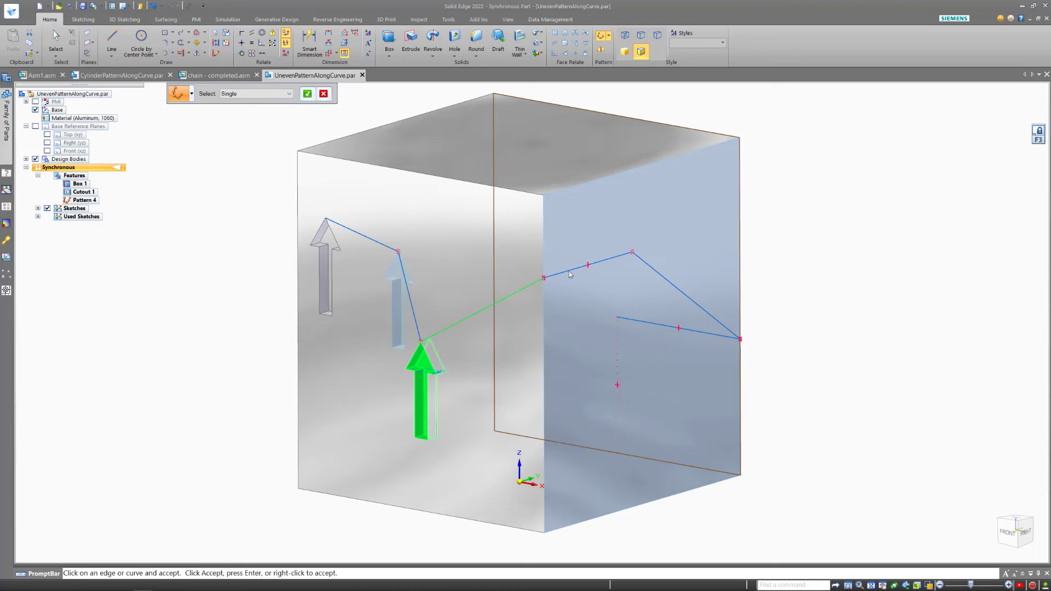
pyautogui.click(567, 277)
pyautogui.moveTo(567, 277); pyautogui.dragTo(575, 316, button='middle')
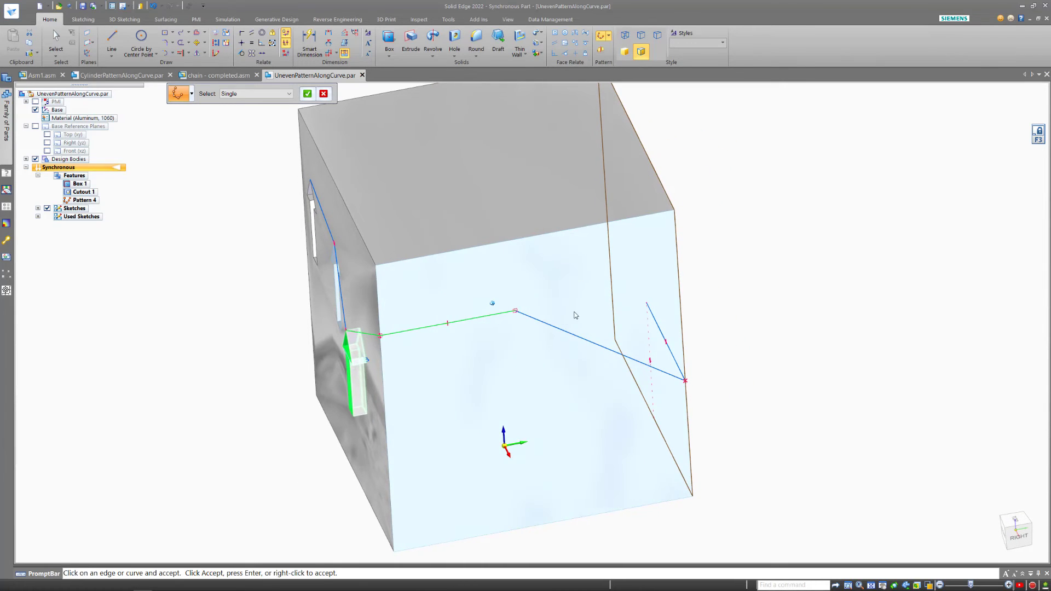
pyautogui.click(567, 335)
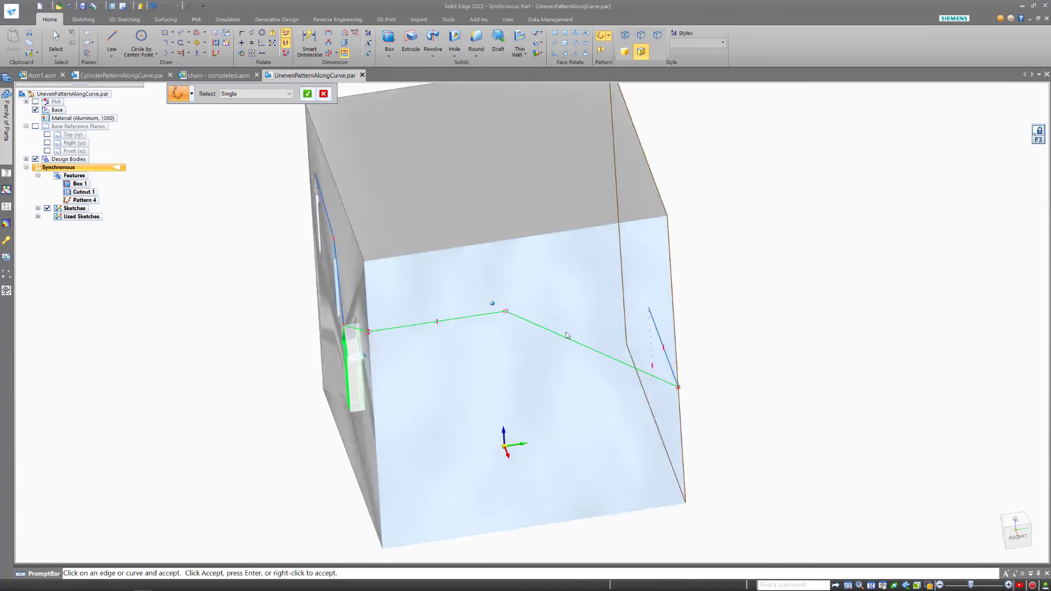
pyautogui.moveTo(566, 335); pyautogui.dragTo(609, 404, button='middle')
pyautogui.click(609, 403)
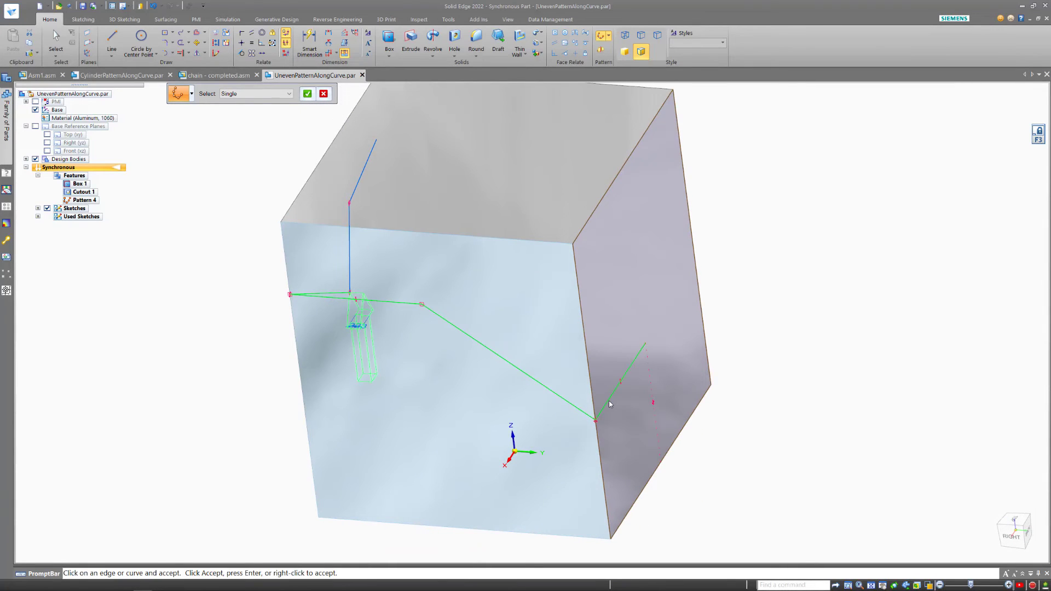
pyautogui.rightClick(755, 299)
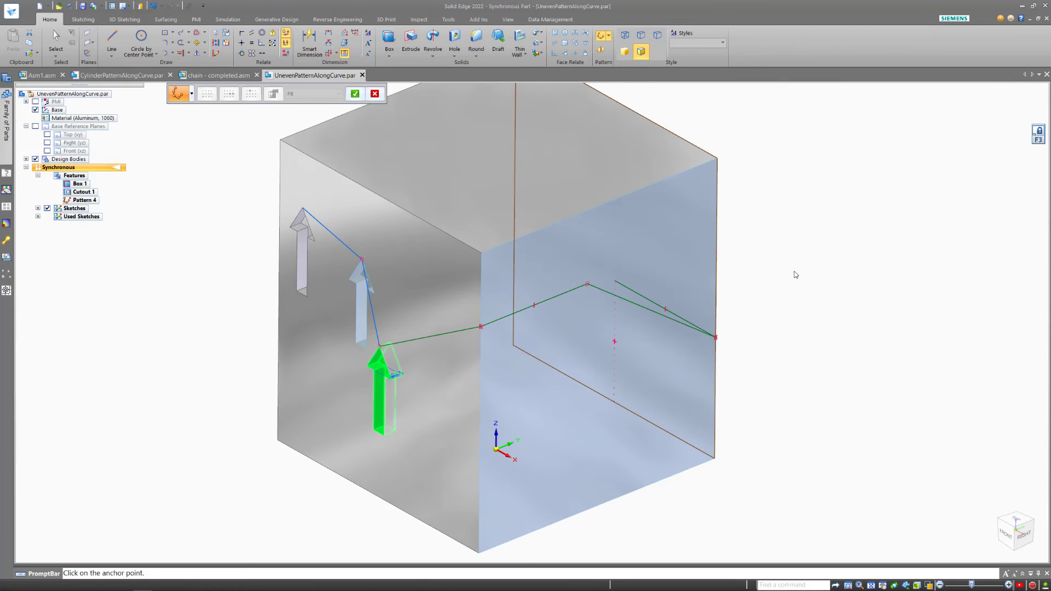
# Anchor the pattern at the arrow base with Count 2, oriented by Follow Using Plane on Top (xy).
pyautogui.click(381, 352)
pyautogui.write('2')
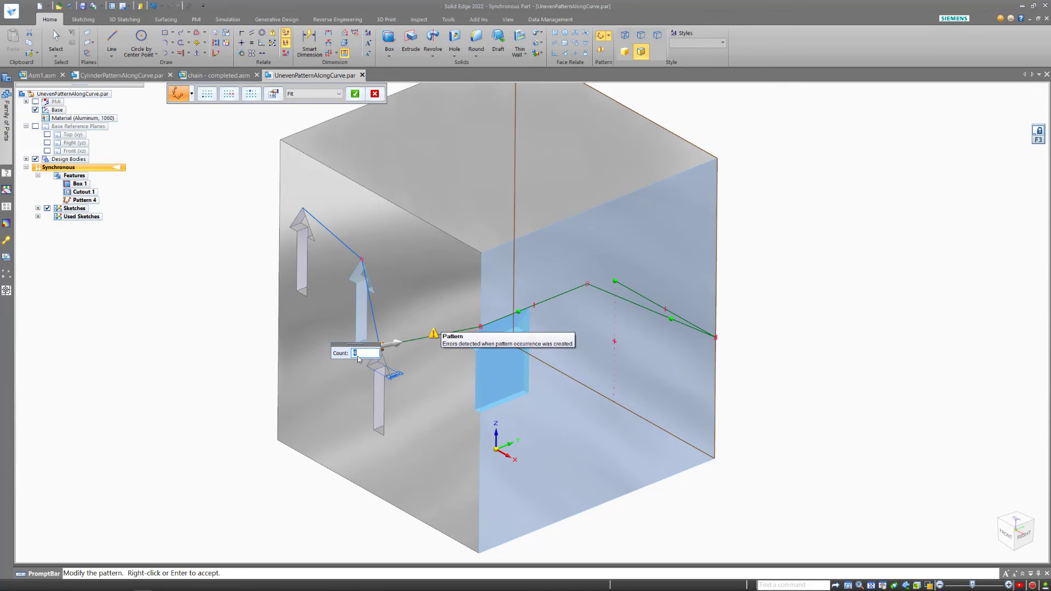
pyautogui.press('Return')
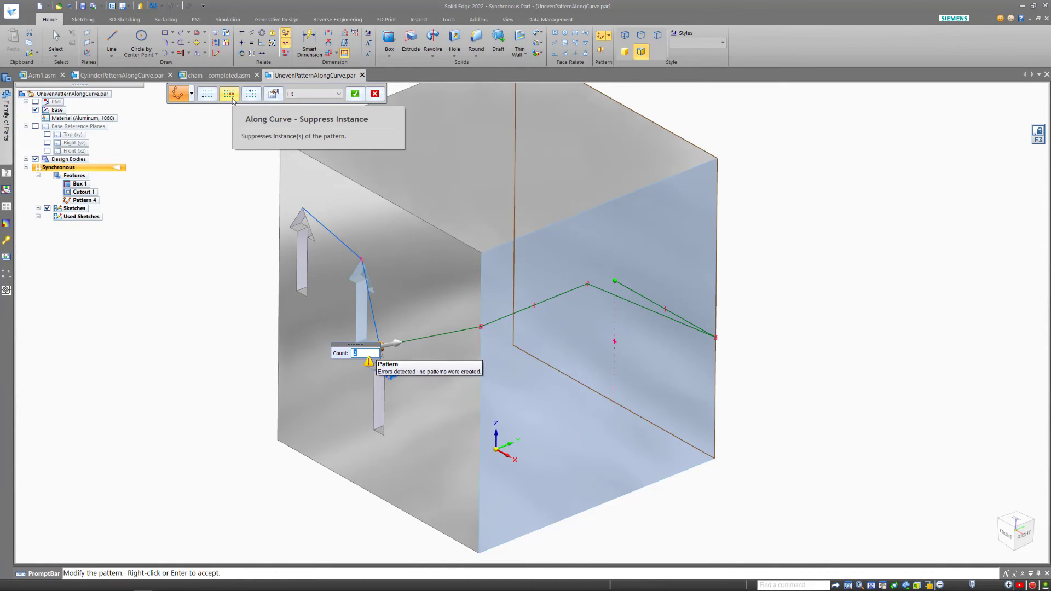
pyautogui.click(273, 96)
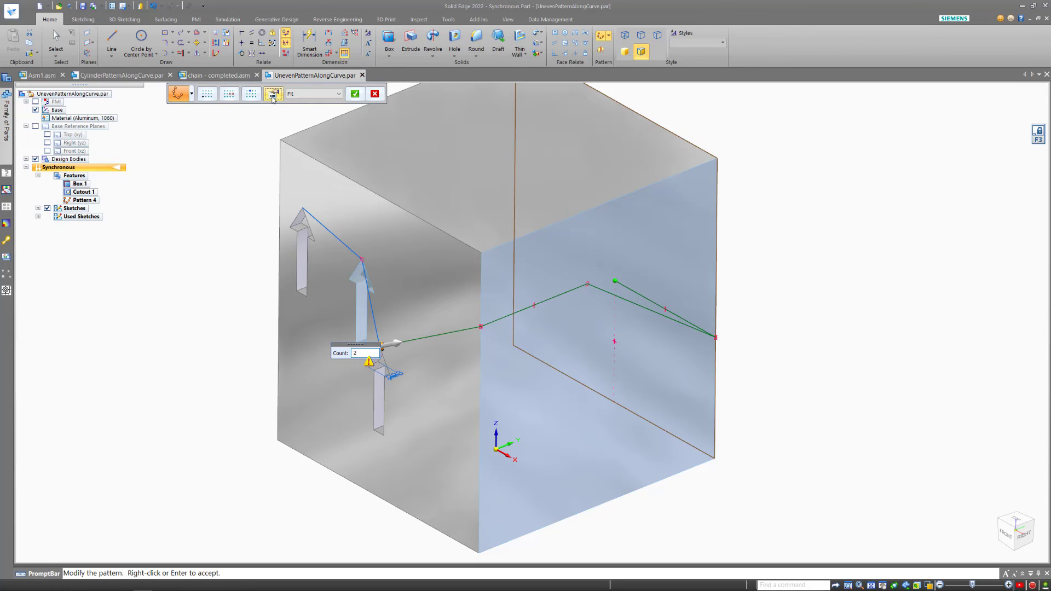
pyautogui.click(196, 113)
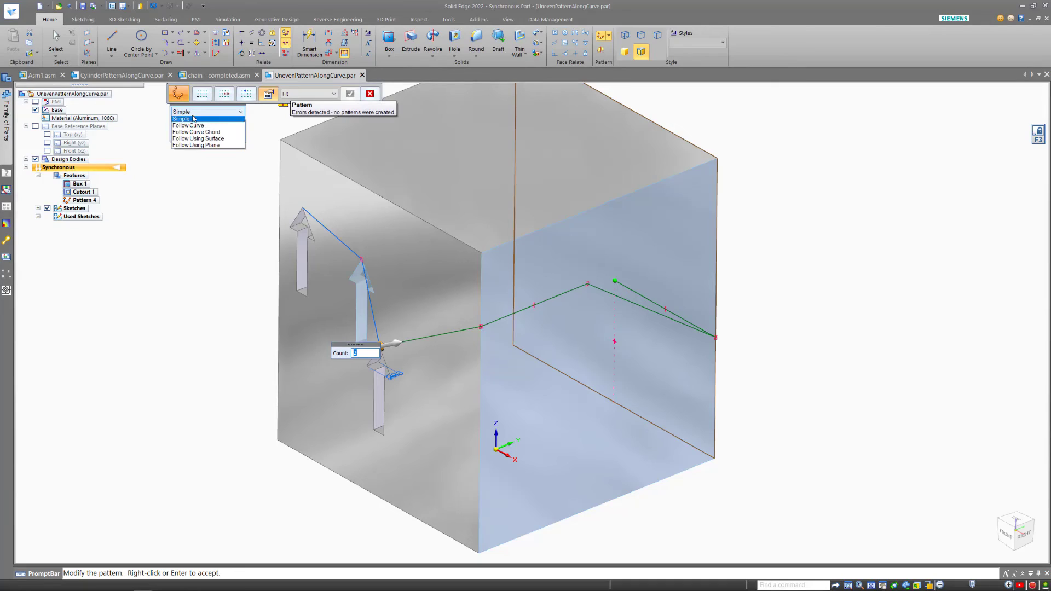
pyautogui.click(199, 148)
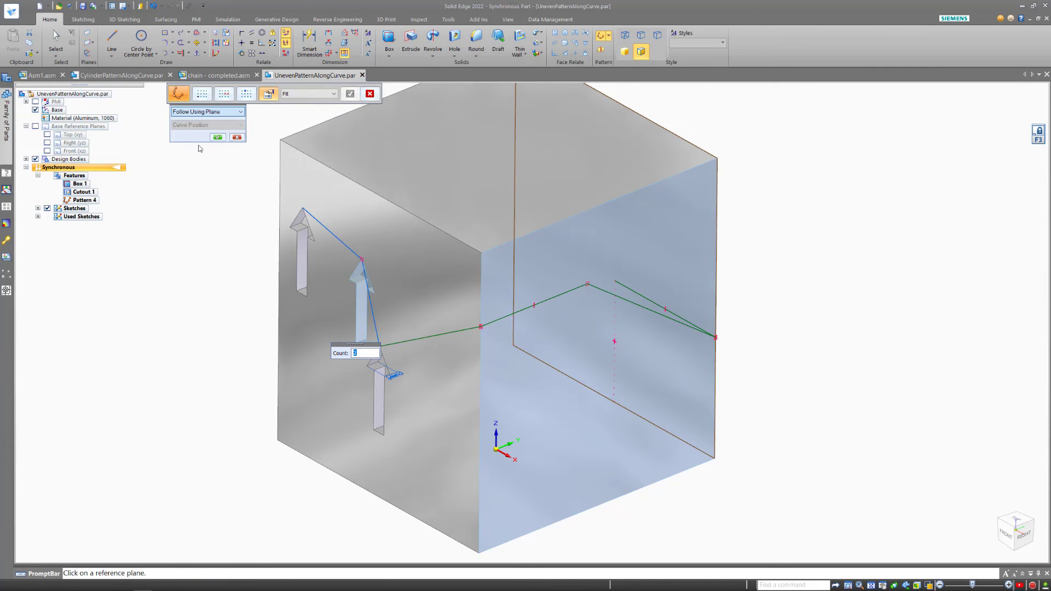
pyautogui.click(68, 137)
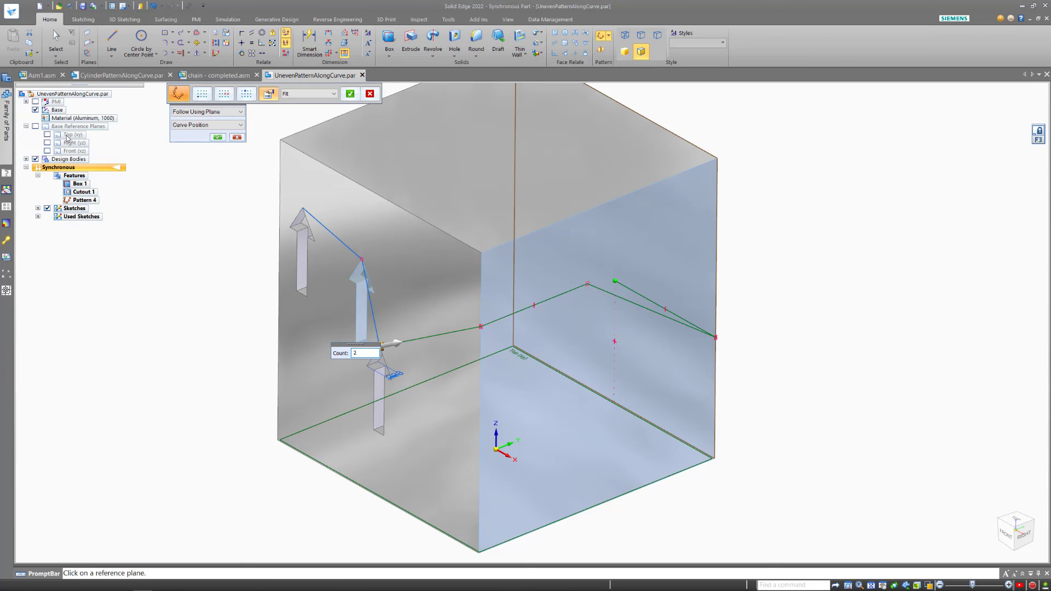
pyautogui.click(217, 138)
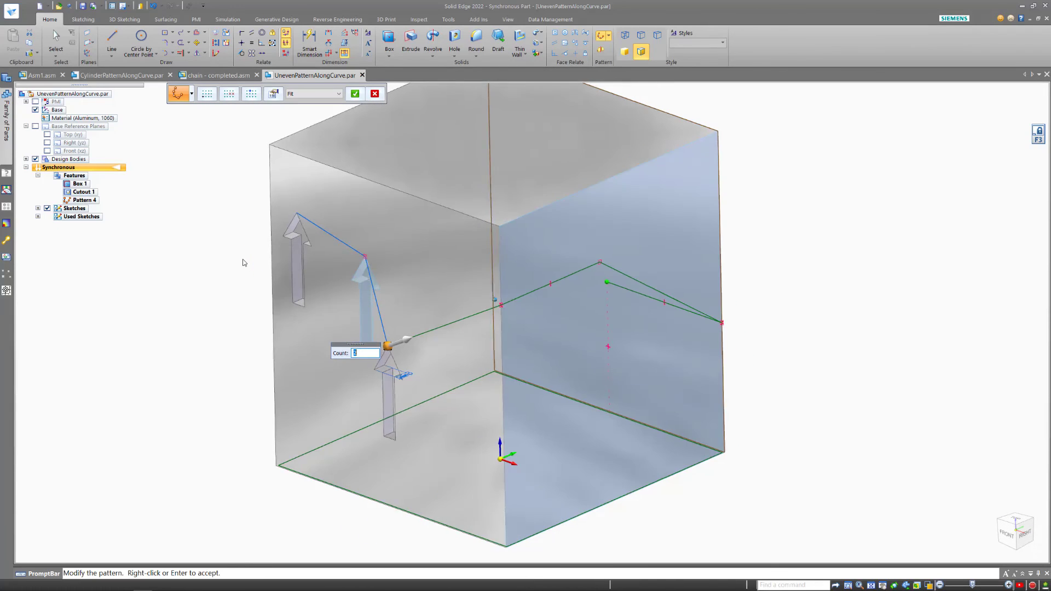
# Insert an extra arrow occurrence at the right-face polyline corner and create Pattern 5.
pyautogui.click(251, 96)
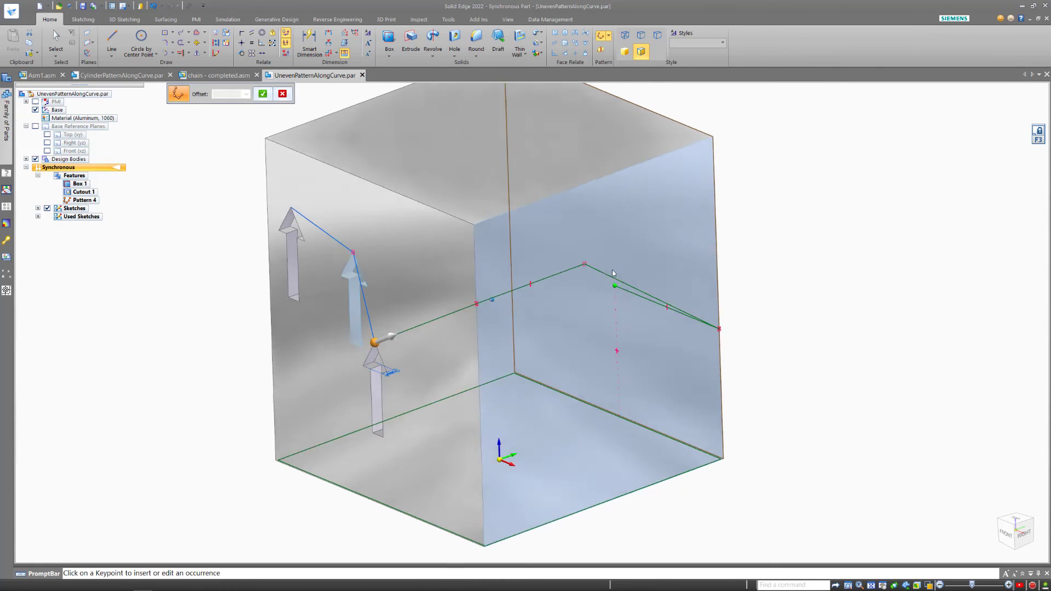
pyautogui.click(490, 283)
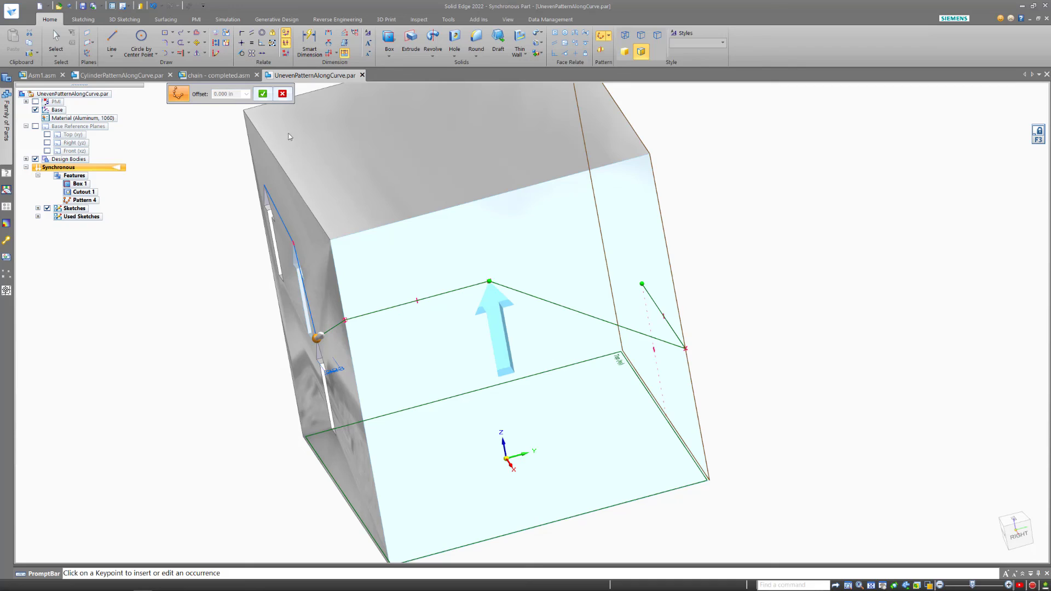
pyautogui.click(263, 92)
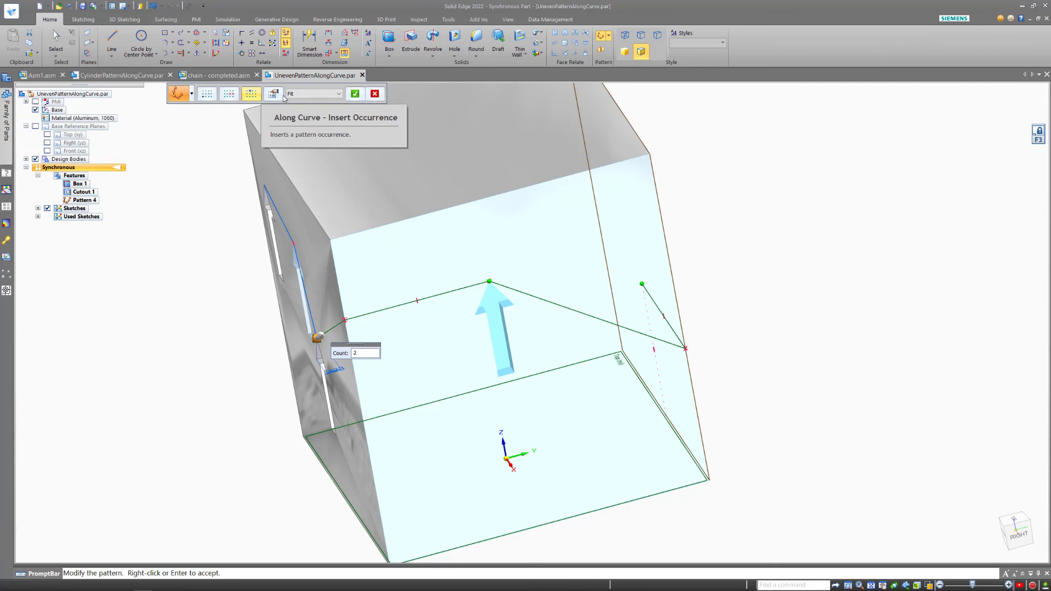
pyautogui.click(354, 94)
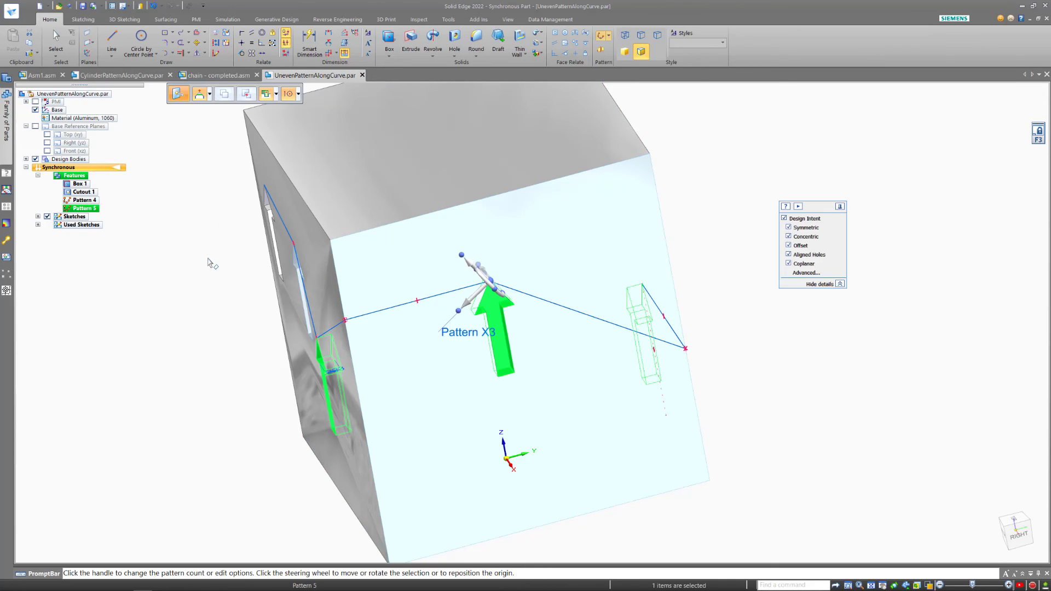
# Leave the pattern command and return to the chain - completed.asm assembly.
pyautogui.press('Escape')
pyautogui.hotkey('ctrl', 'i')
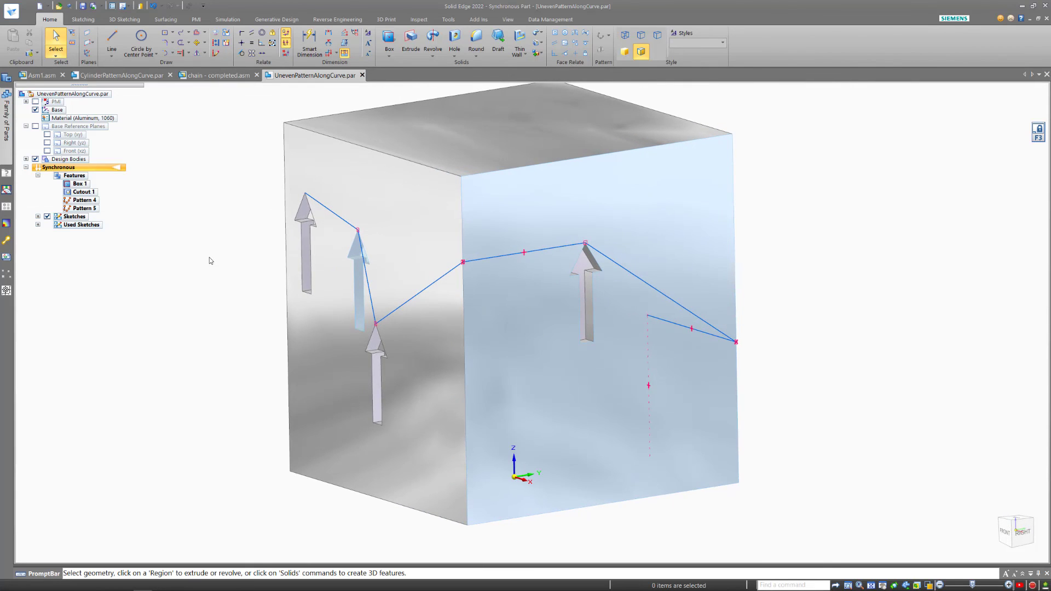
pyautogui.click(206, 76)
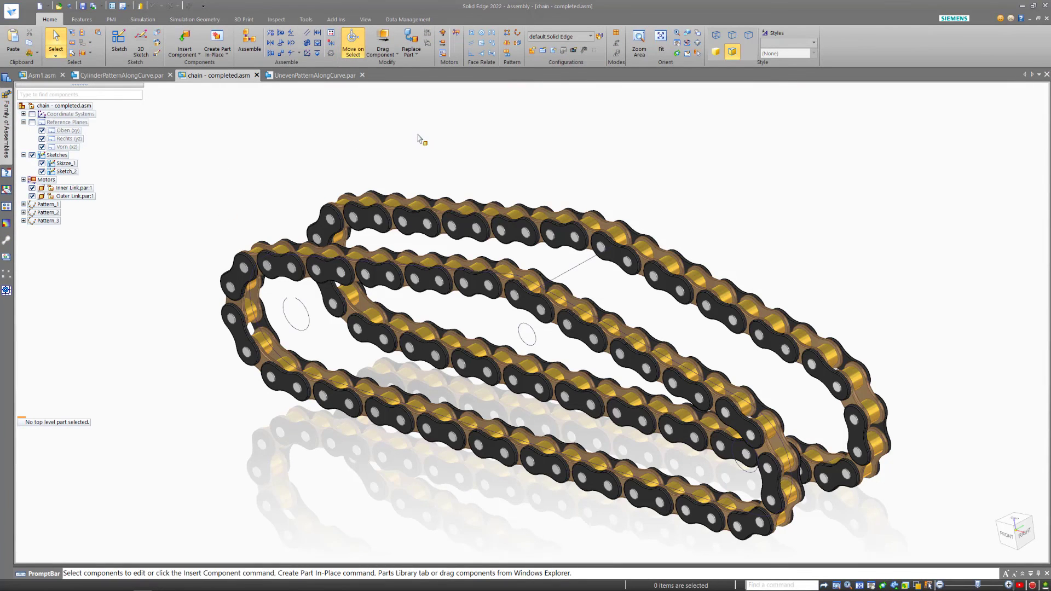
# Play the Simulate Motor animation so the chain links run around their loops.
pyautogui.click(457, 34)
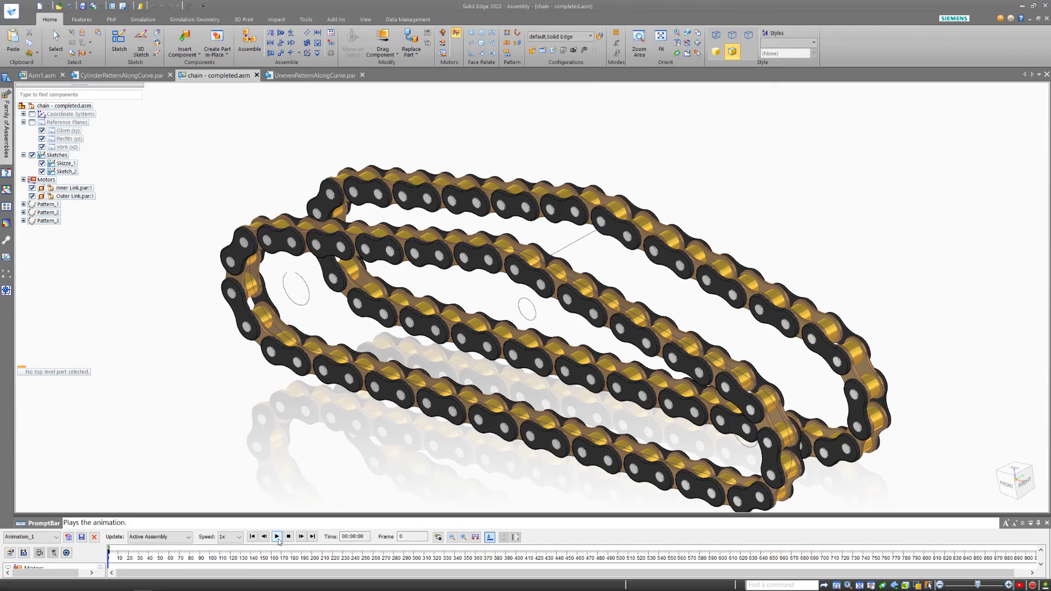
pyautogui.click(278, 538)
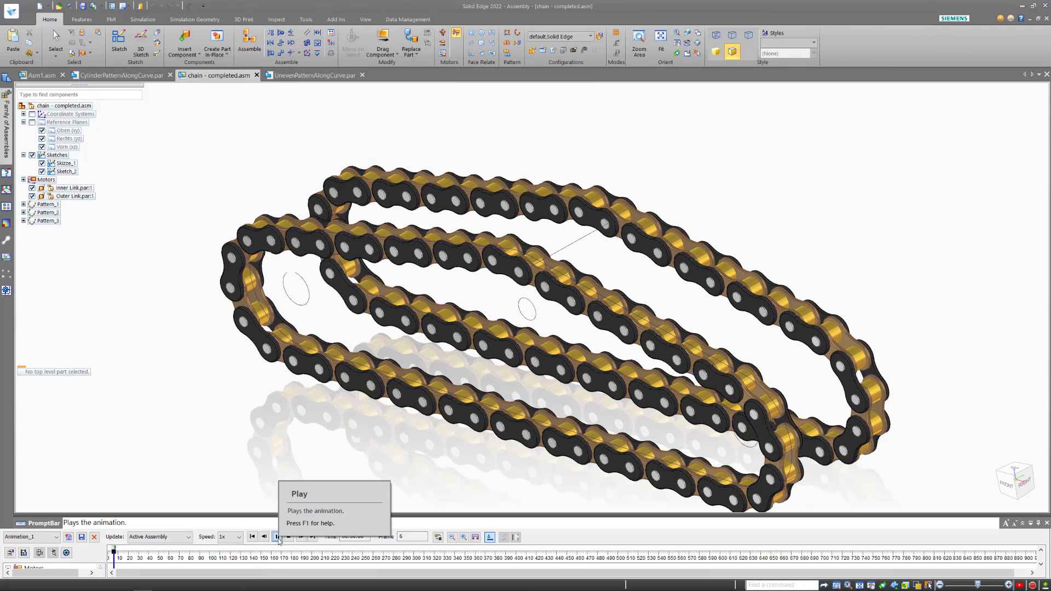